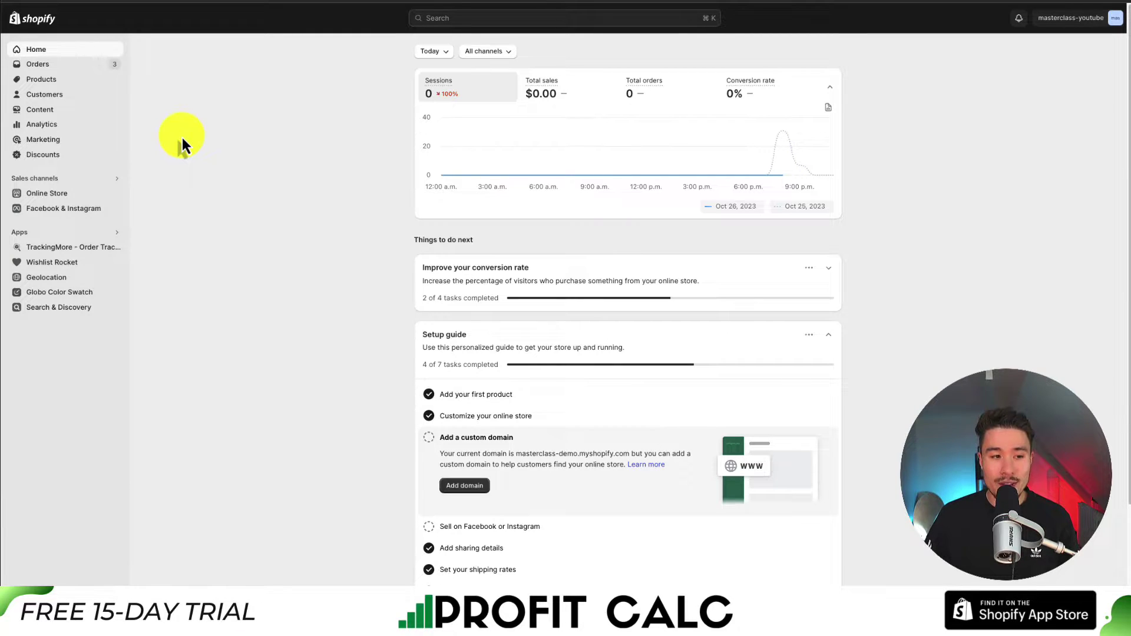
# Open the Online Store Themes page showing Dawn as the current theme
pyautogui.click(44, 196)
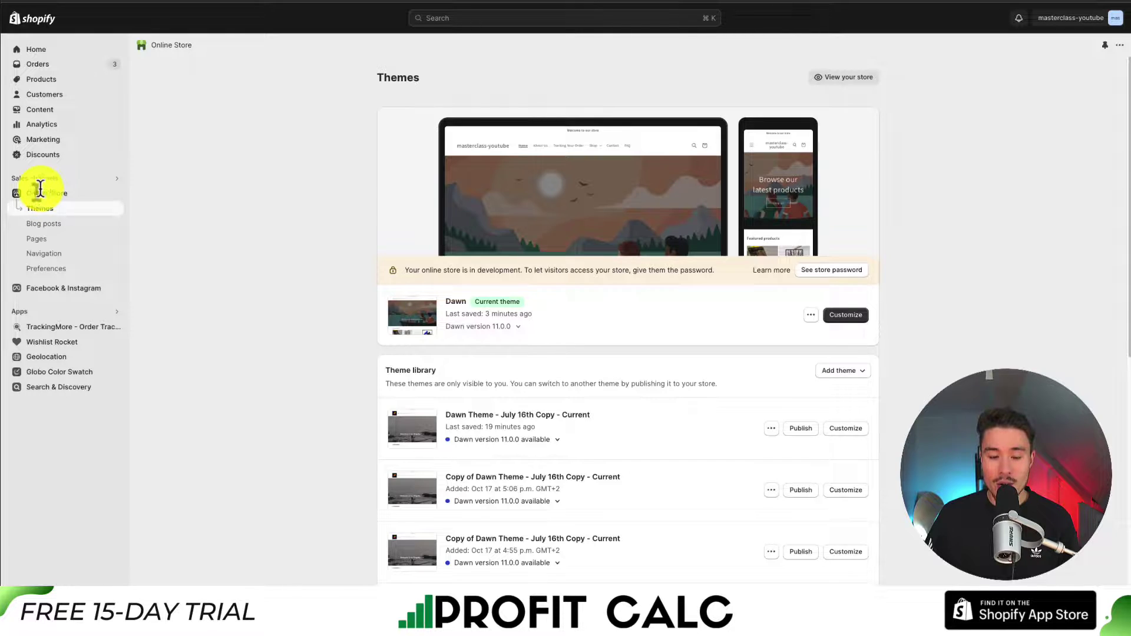
pyautogui.moveTo(475, 303); pyautogui.dragTo(521, 303)
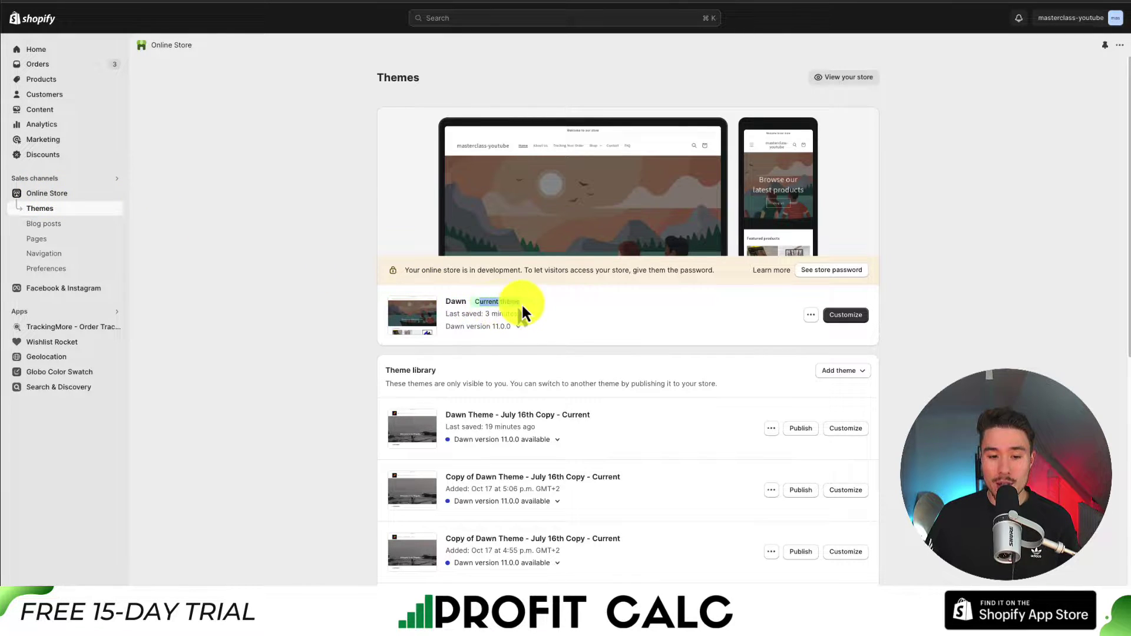
# Open the Dawn theme in the theme editor on the Home page
pyautogui.click(833, 314)
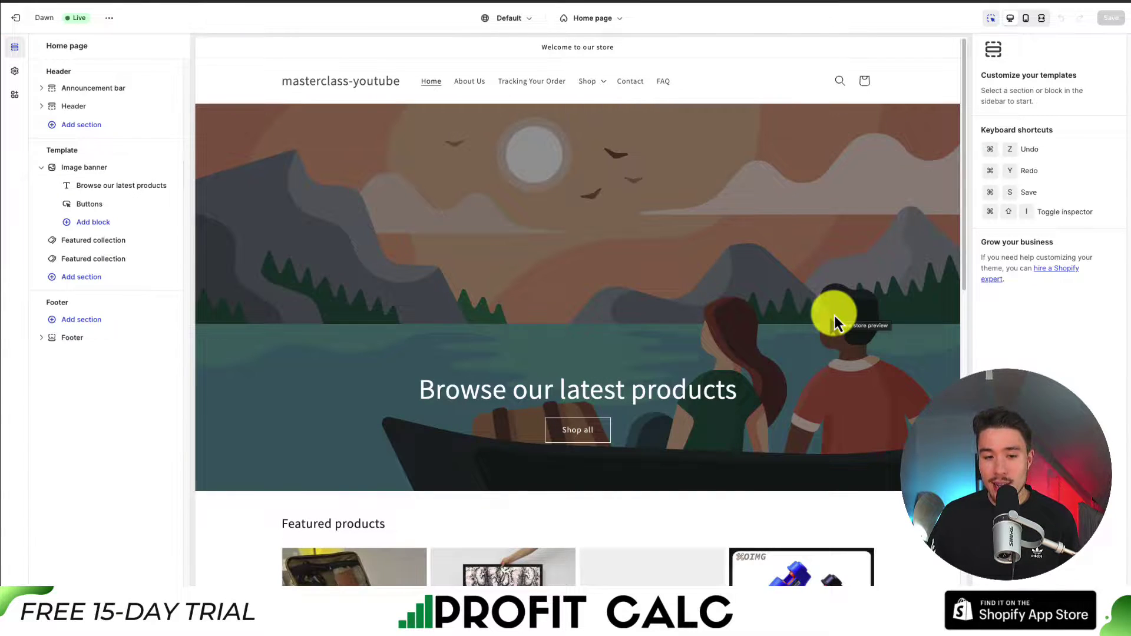
pyautogui.click(834, 316)
pyautogui.click(767, 54)
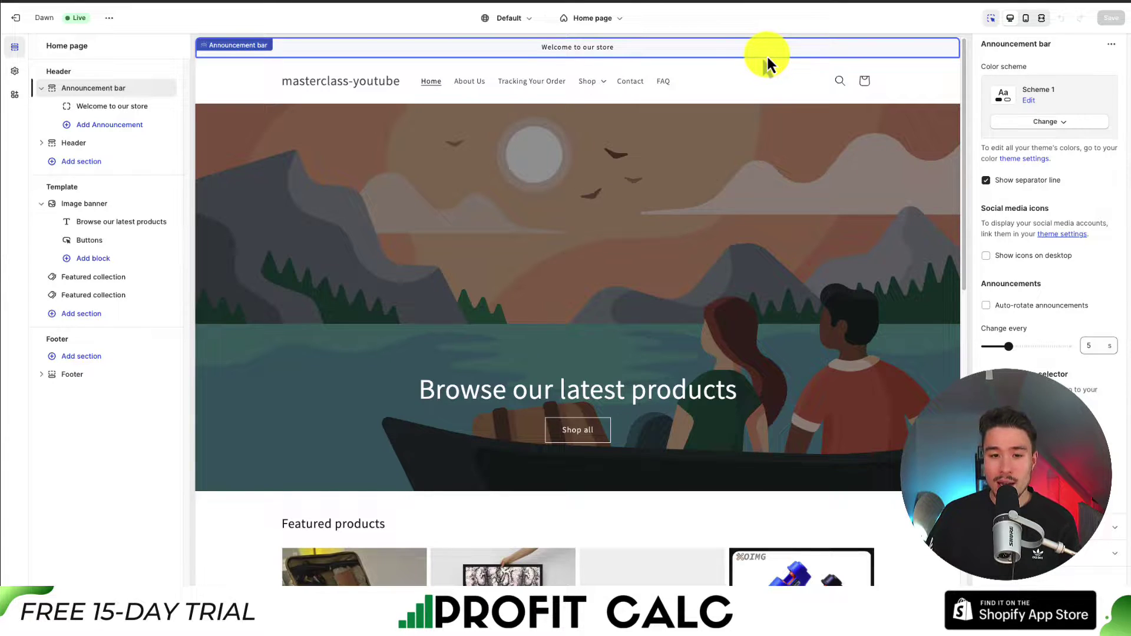
pyautogui.click(606, 28)
pyautogui.click(741, 30)
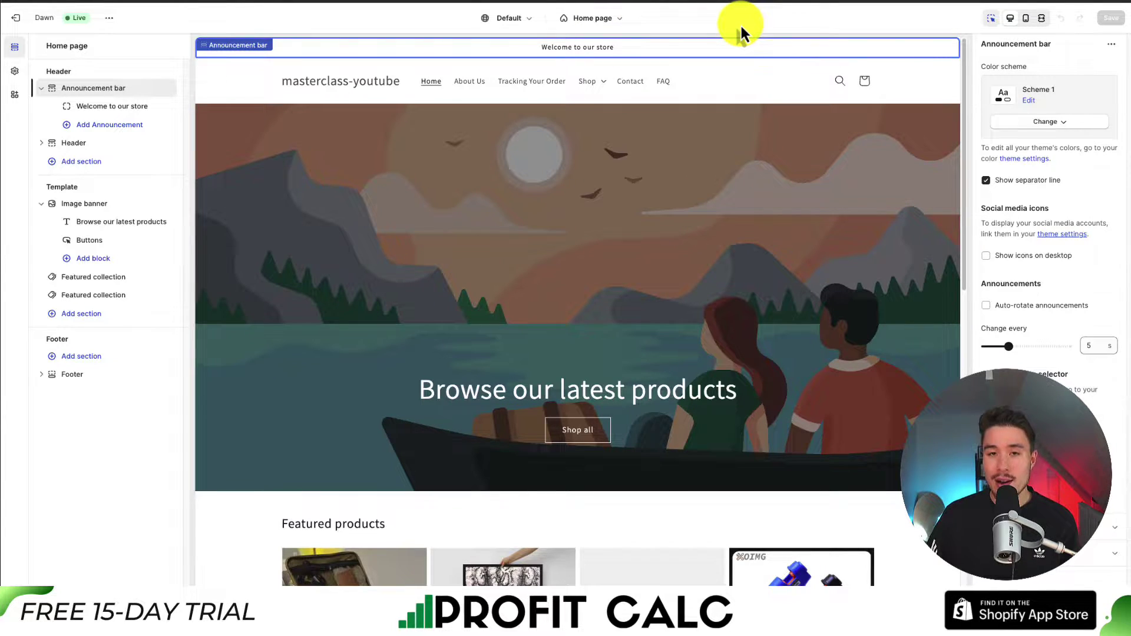
# Delete the Image banner section, leaving the two Featured collection sections
pyautogui.click(120, 206)
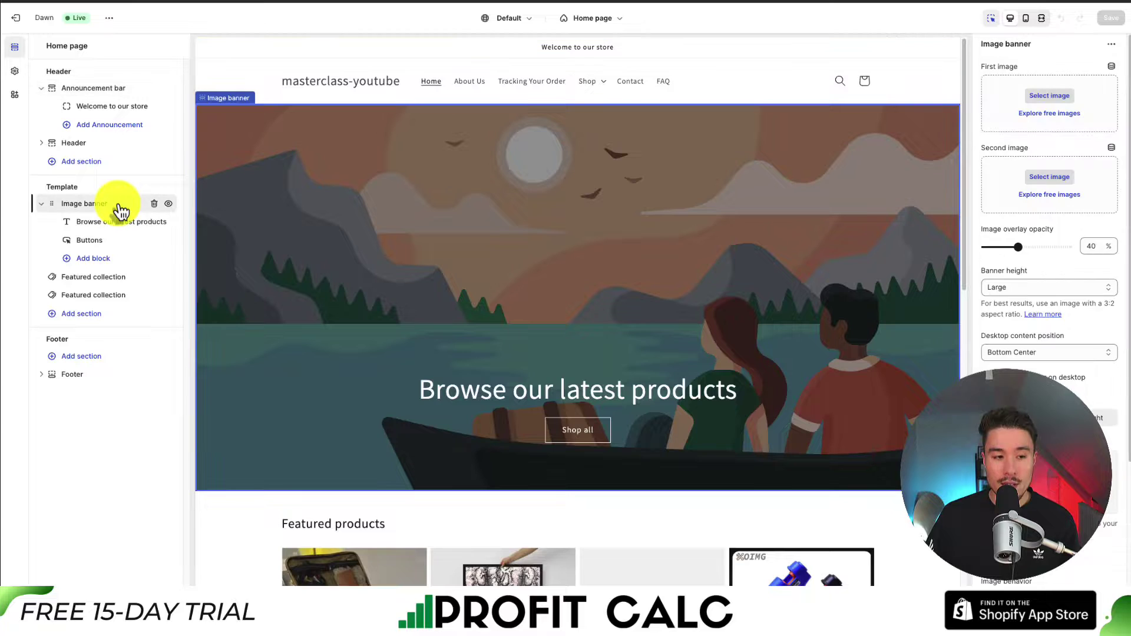
pyautogui.click(153, 204)
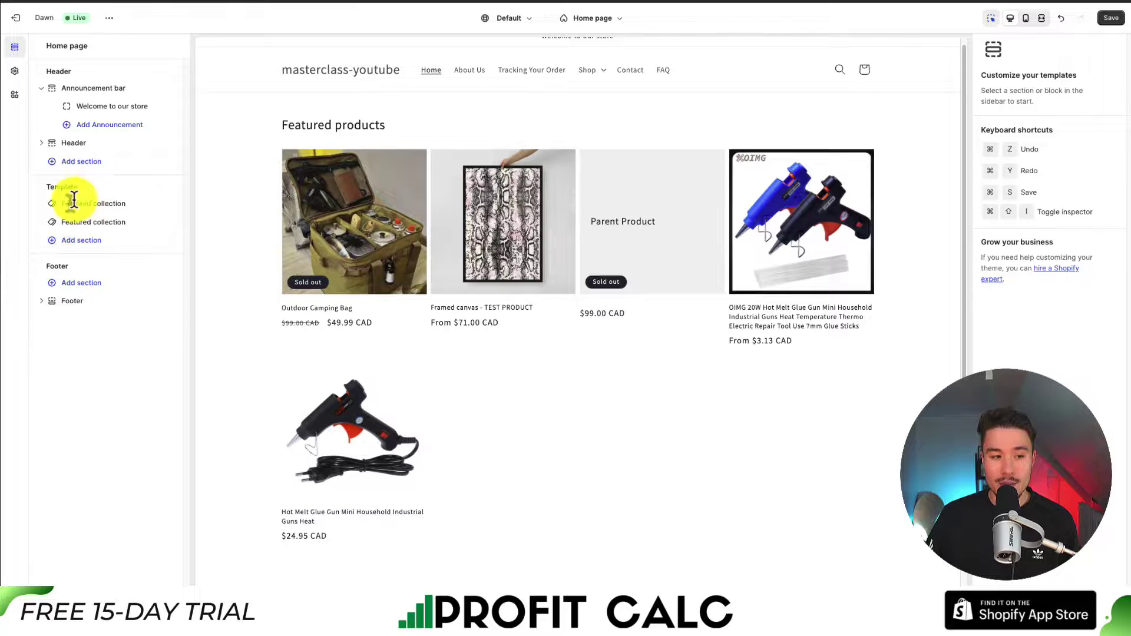
pyautogui.moveTo(48, 182); pyautogui.dragTo(81, 198)
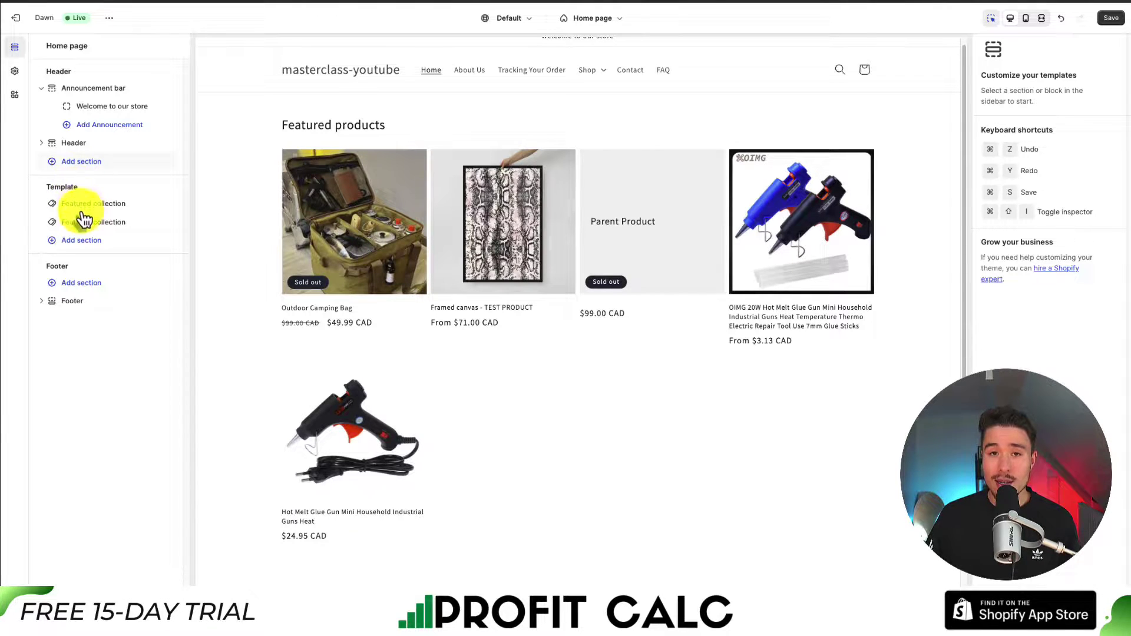
# Add a two-slide Slideshow section, collapse it, and move it to the top of the Home template
pyautogui.click(82, 240)
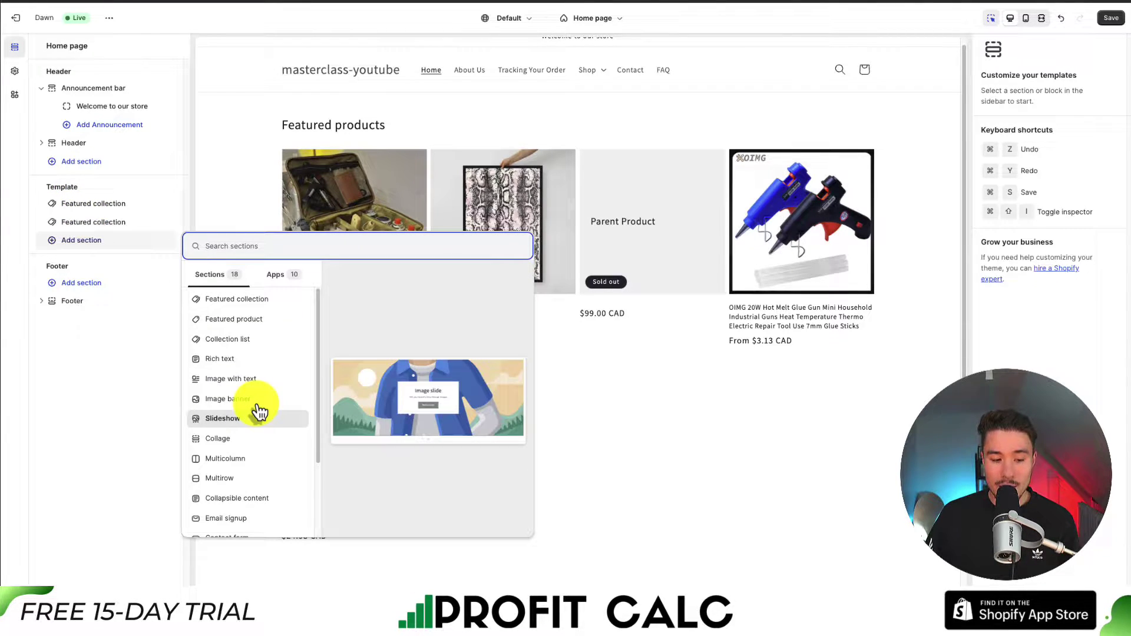
pyautogui.click(224, 420)
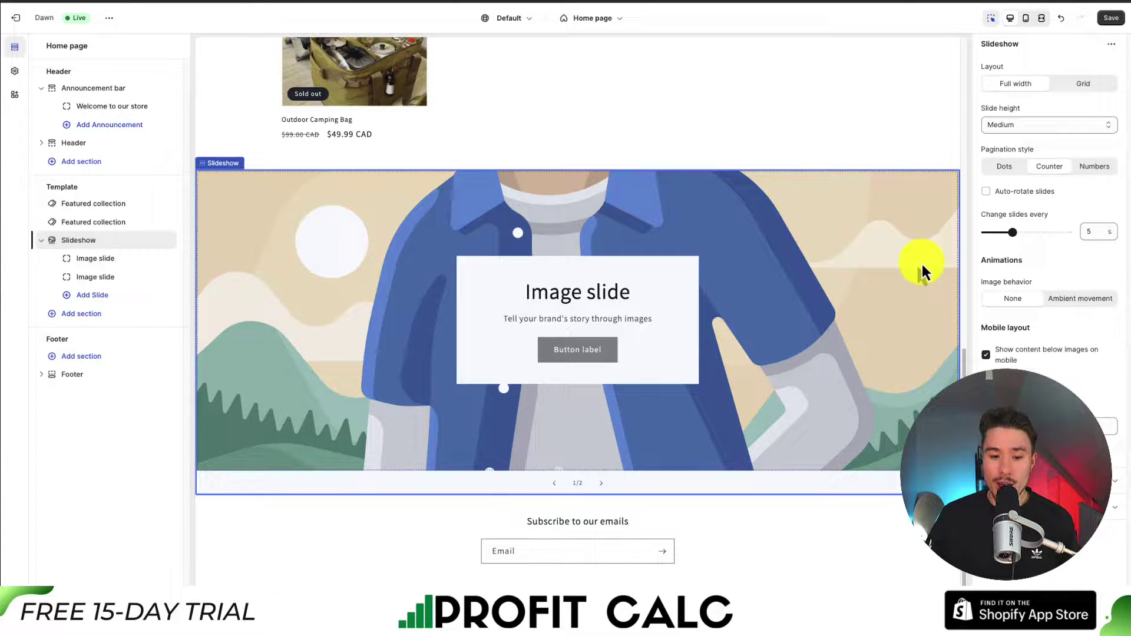
pyautogui.click(41, 242)
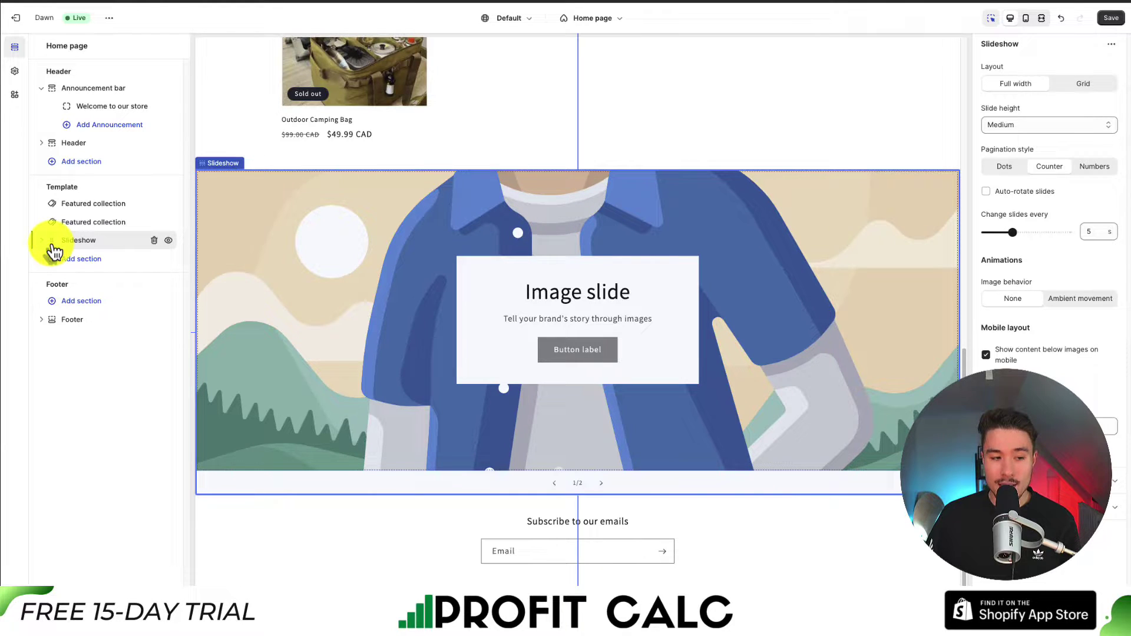
pyautogui.moveTo(53, 247); pyautogui.dragTo(59, 208)
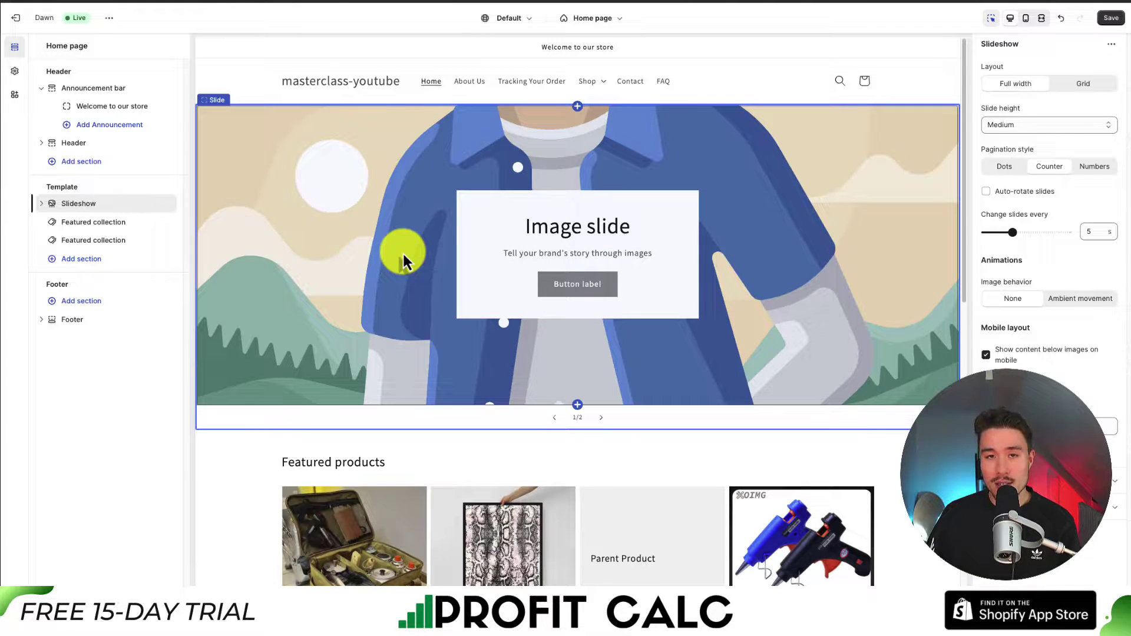
# Set the first slide's image to the free stock photo of a person fishing at sunset
pyautogui.click(398, 309)
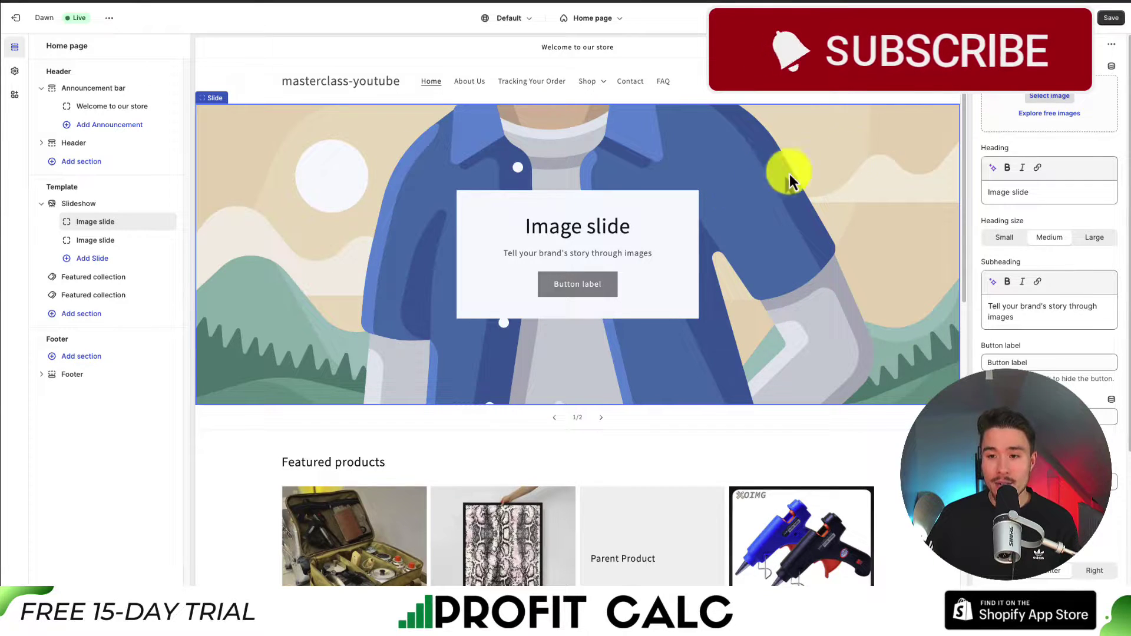
pyautogui.click(1048, 114)
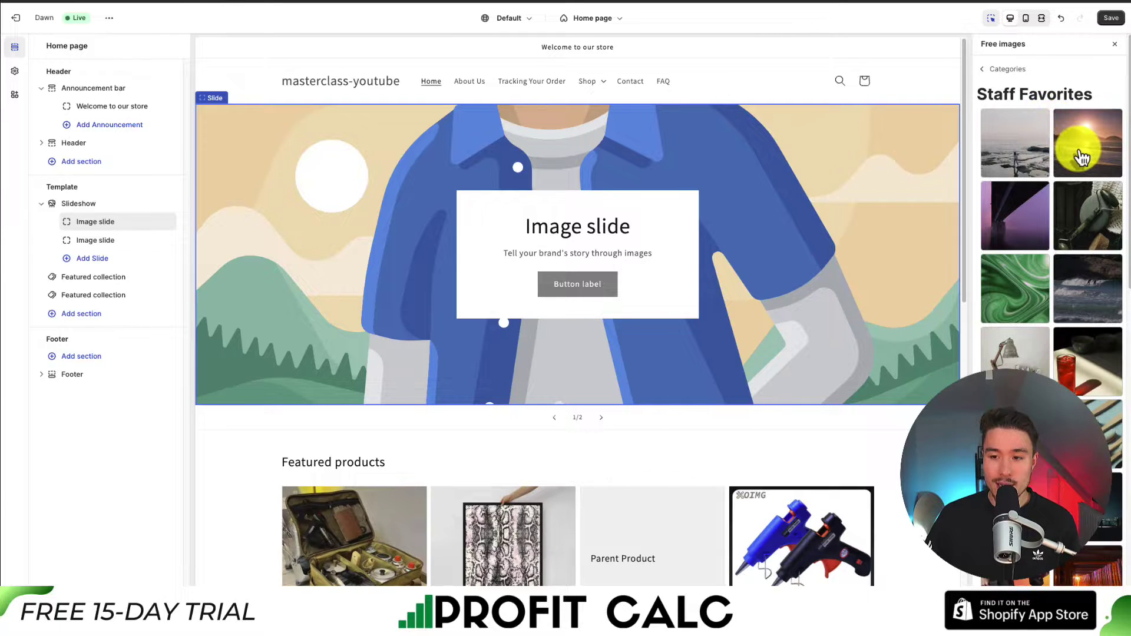
pyautogui.click(1083, 155)
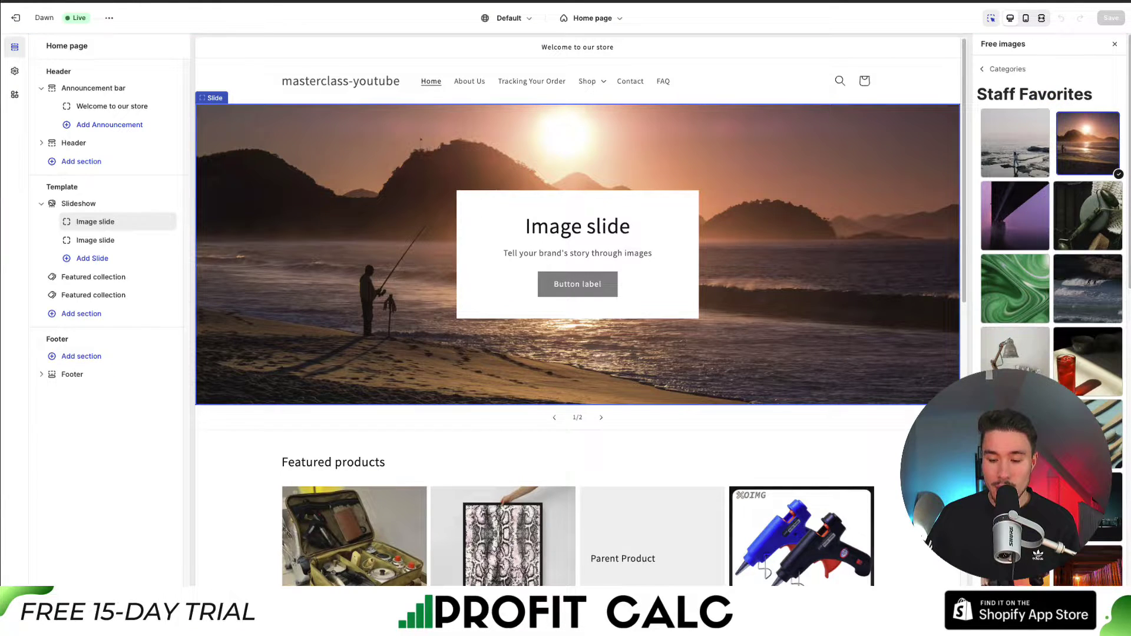
pyautogui.press('Escape')
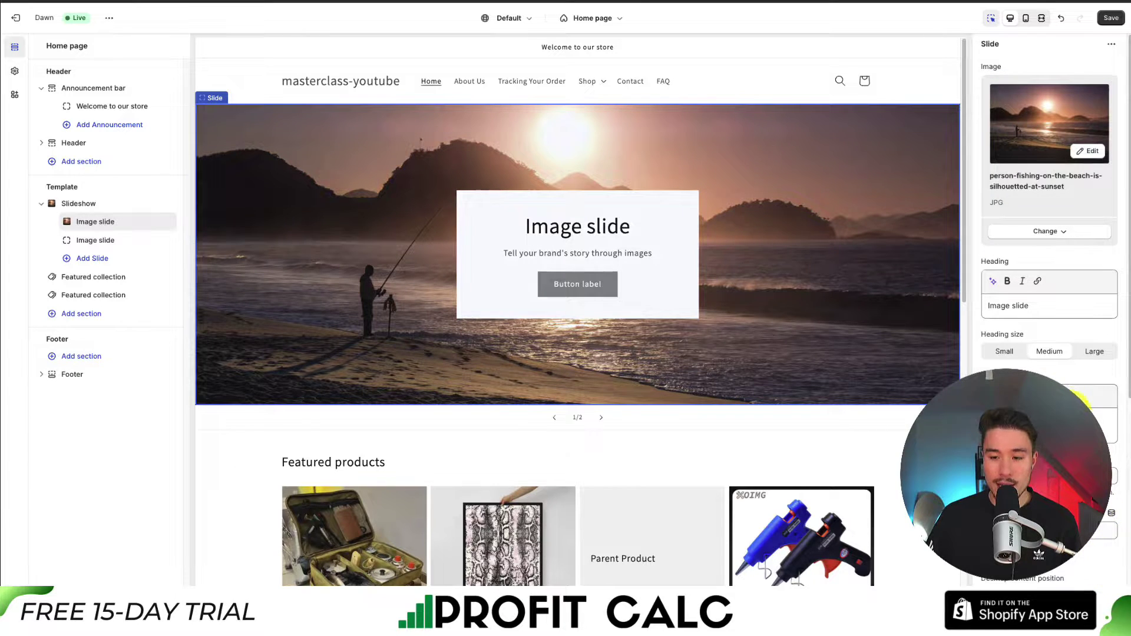
# Change the first slide's heading to 'Discover Our Summer Collection' in Large size
pyautogui.click(1040, 309)
pyautogui.hotkey('ctrl', 'a')
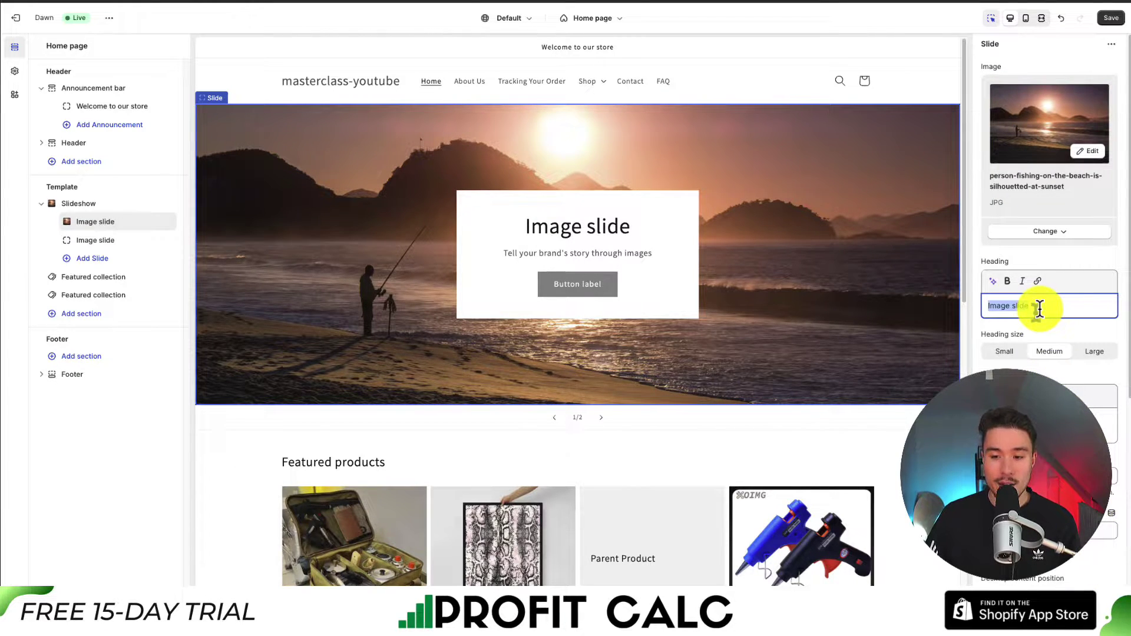
pyautogui.write('S')
pyautogui.press('BackSpace')
pyautogui.write('Discover Our S')
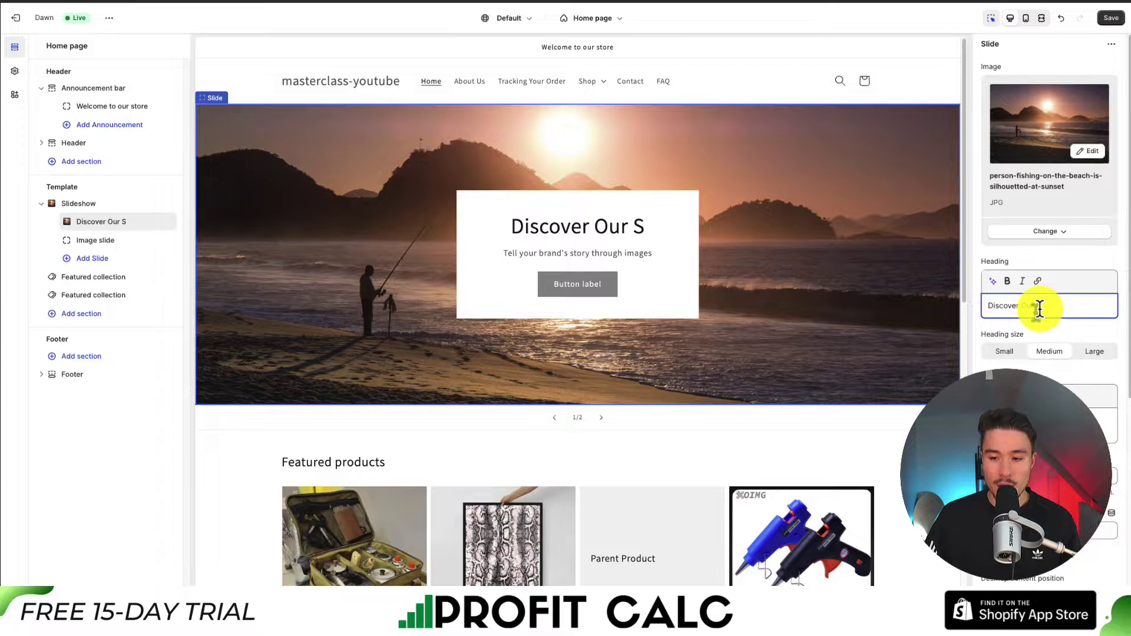
pyautogui.write('ummer Collection')
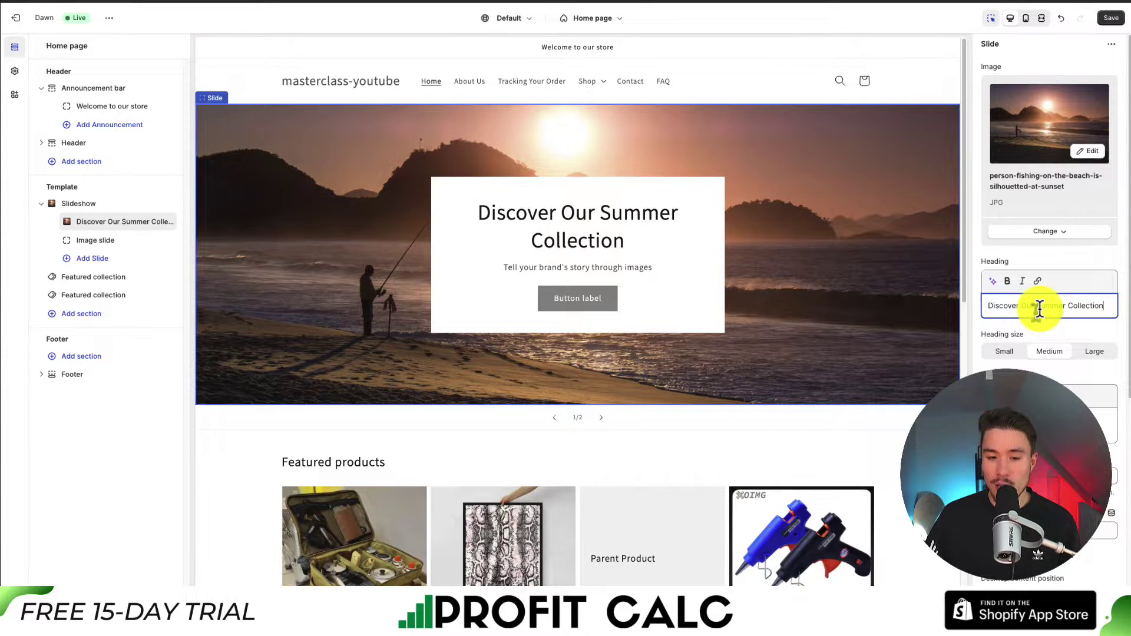
pyautogui.click(1012, 361)
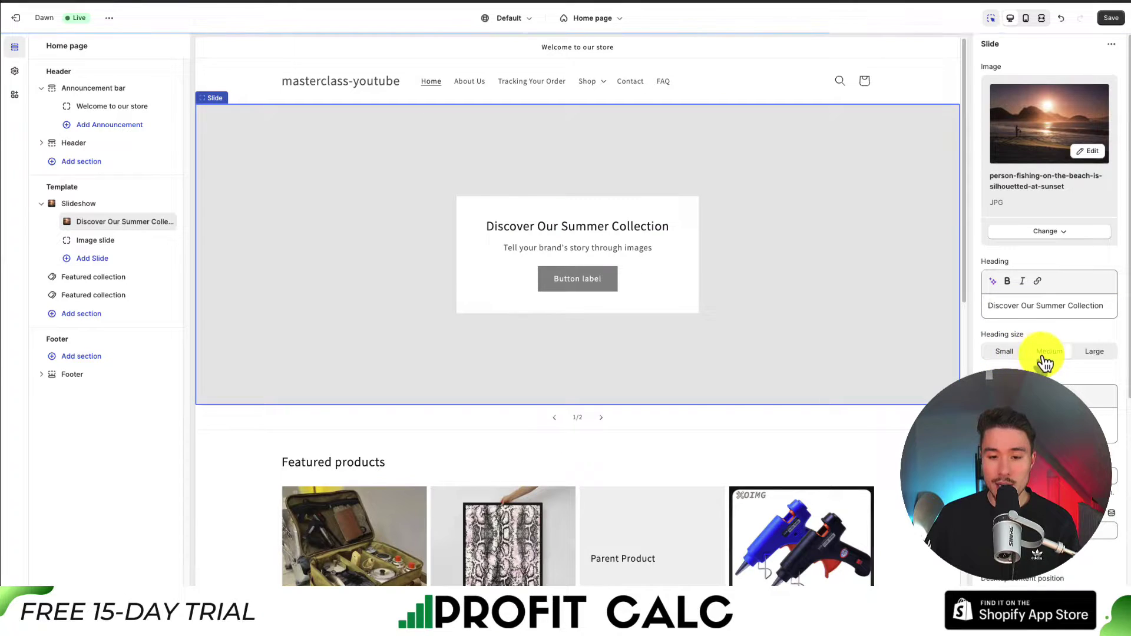
pyautogui.click(1048, 354)
pyautogui.click(1092, 353)
# Clear the first slide's subheading and start editing the button label
pyautogui.scroll(-1, 1061, 360)
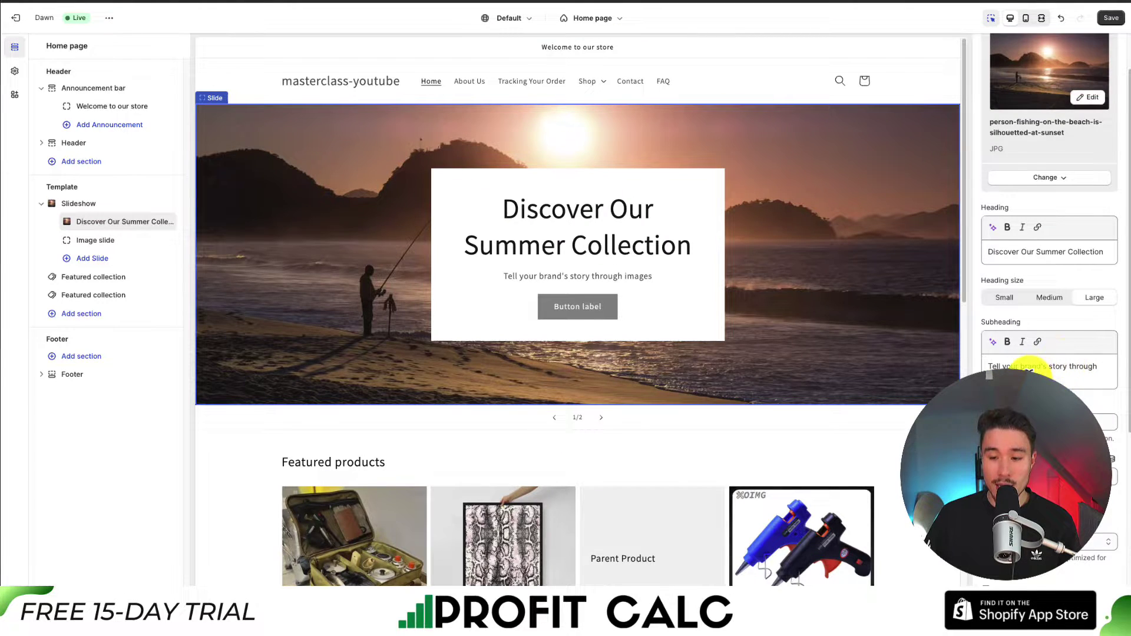
pyautogui.click(1030, 365)
pyautogui.hotkey('ctrl', 'a')
pyautogui.press('BackSpace')
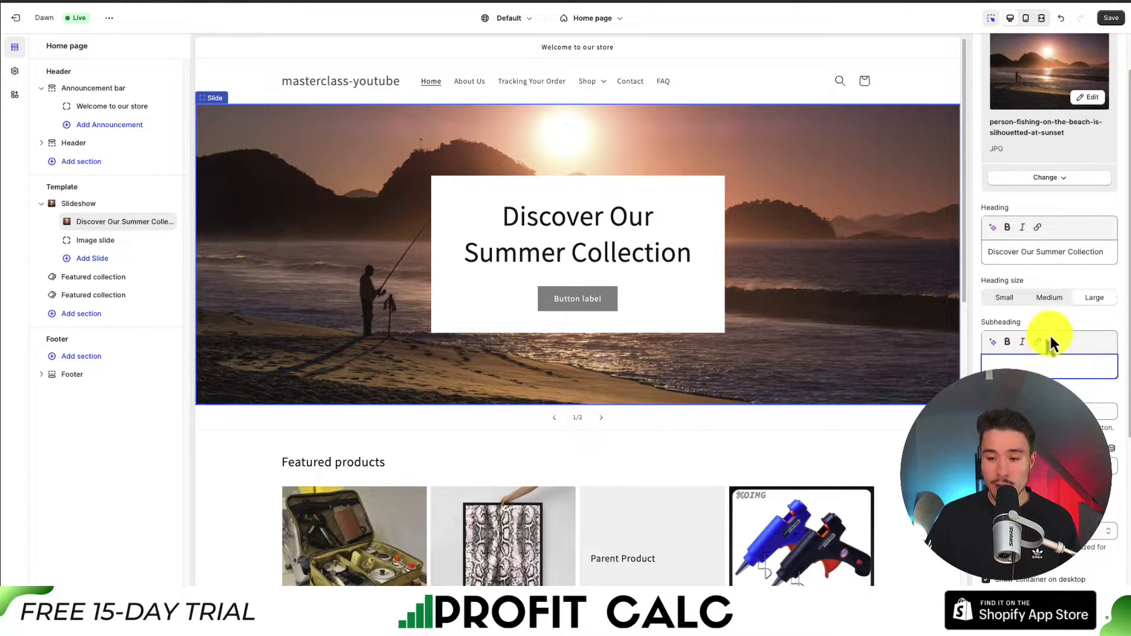
pyautogui.click(1037, 411)
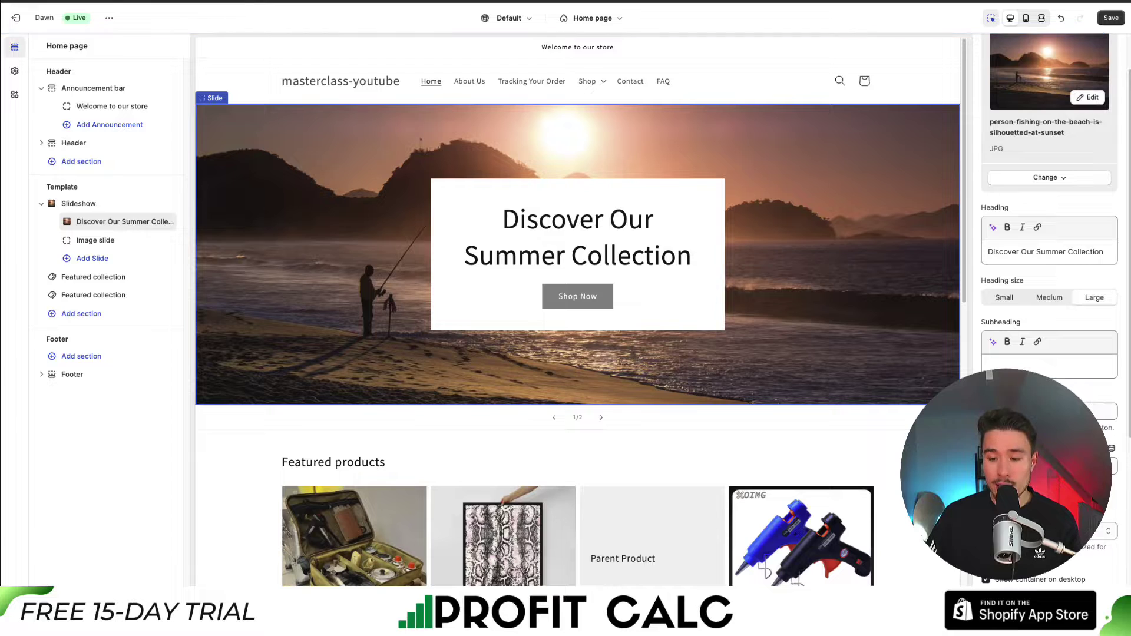
# Link the first slide's button to the Summer Collection
pyautogui.click(1049, 466)
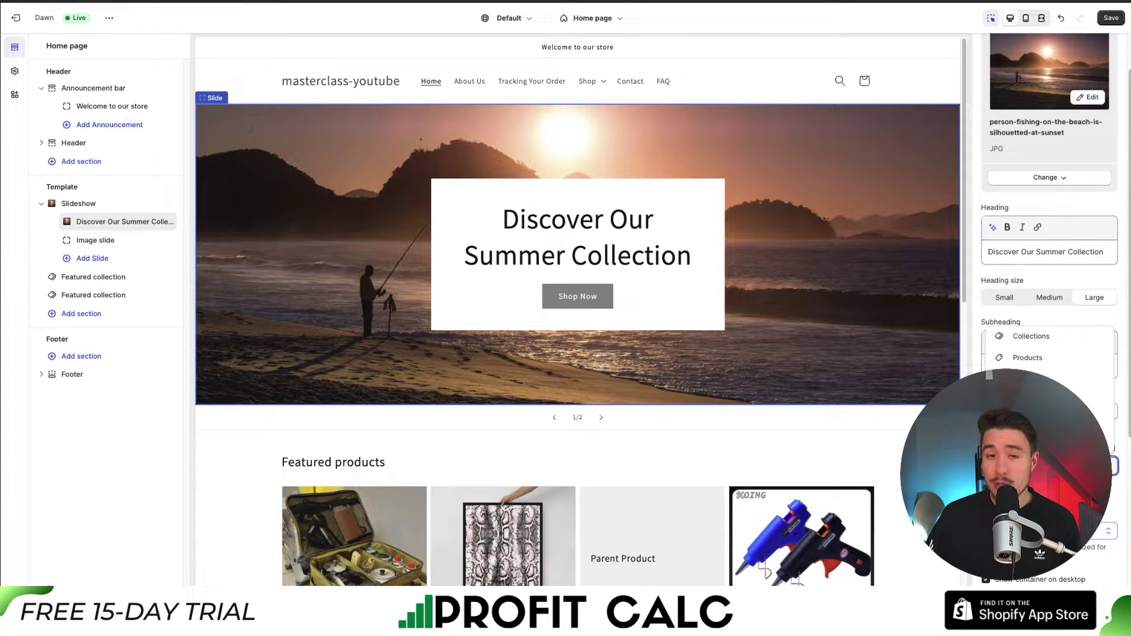
pyautogui.click(1028, 358)
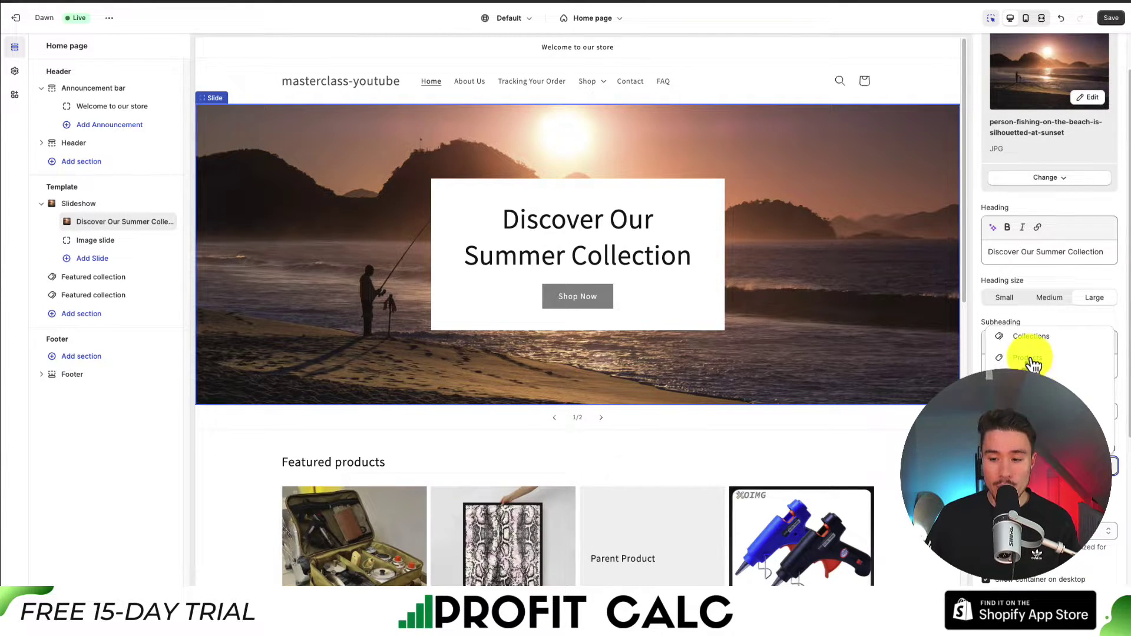
pyautogui.click(1025, 339)
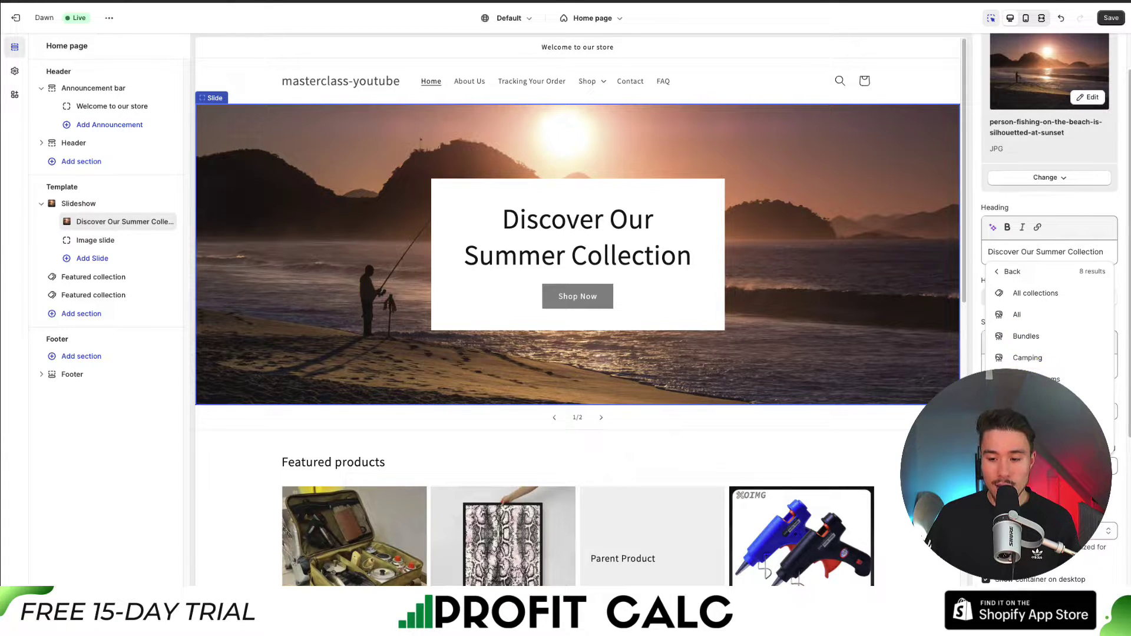
pyautogui.click(1029, 443)
# Give the Shop Now button an outline style and review the text box and colour scheme options
pyautogui.scroll(-3, 1009, 306)
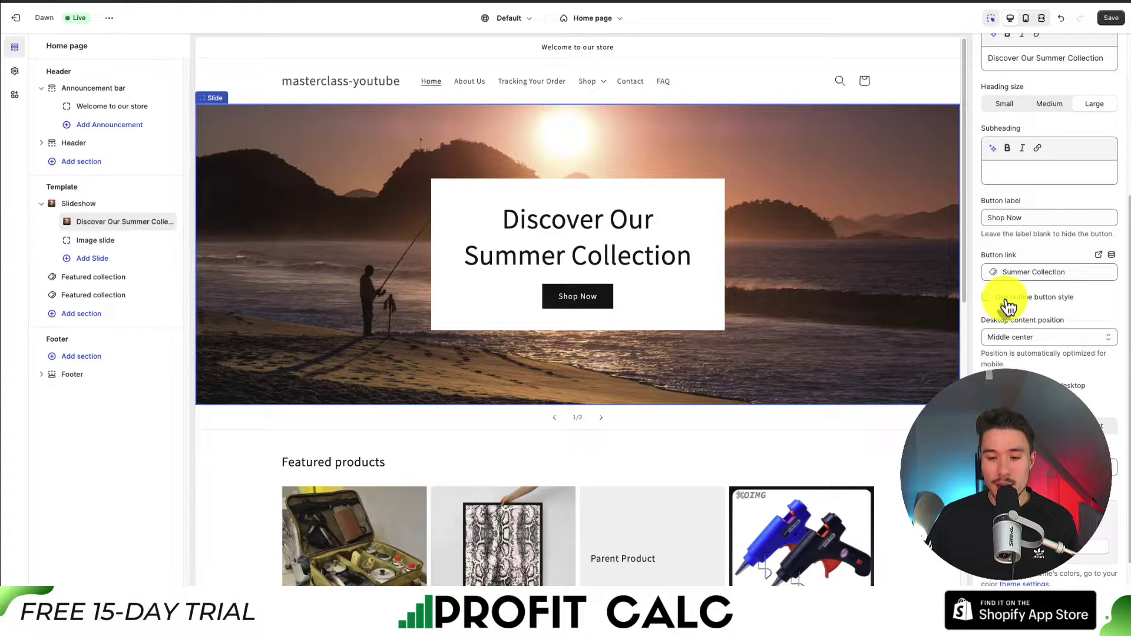
pyautogui.click(1007, 300)
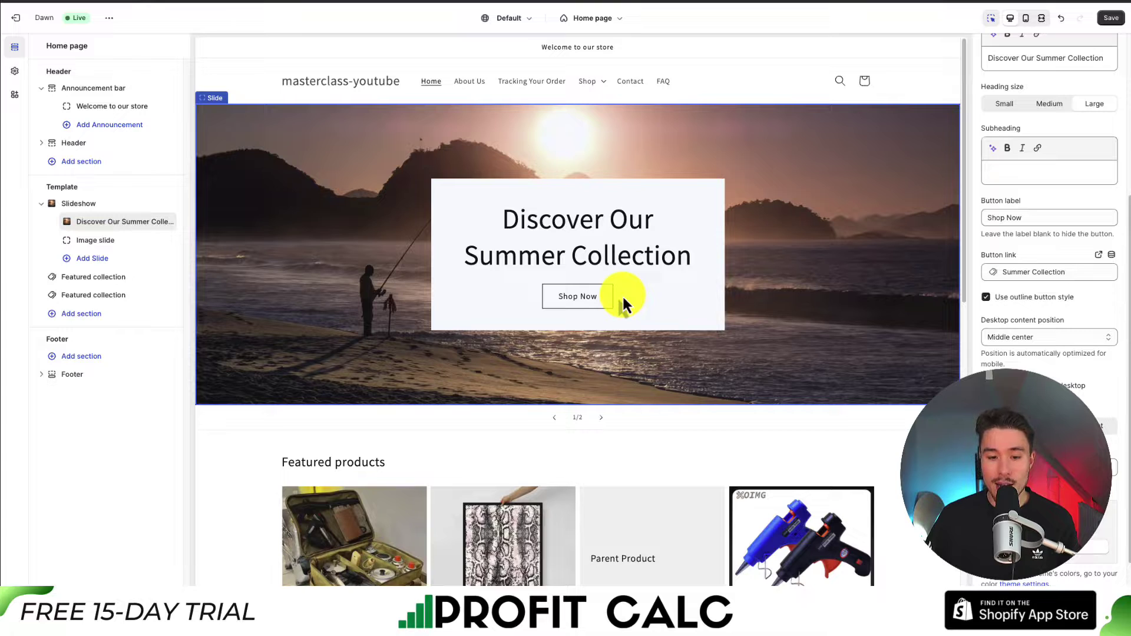
pyautogui.scroll(-1, 990, 353)
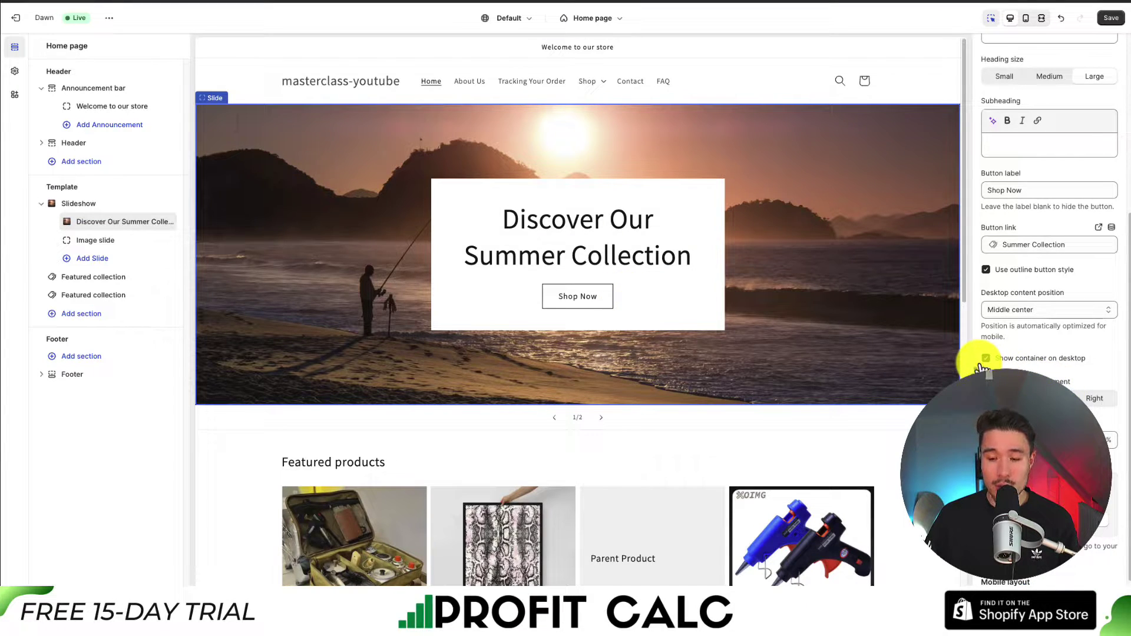
pyautogui.click(1044, 359)
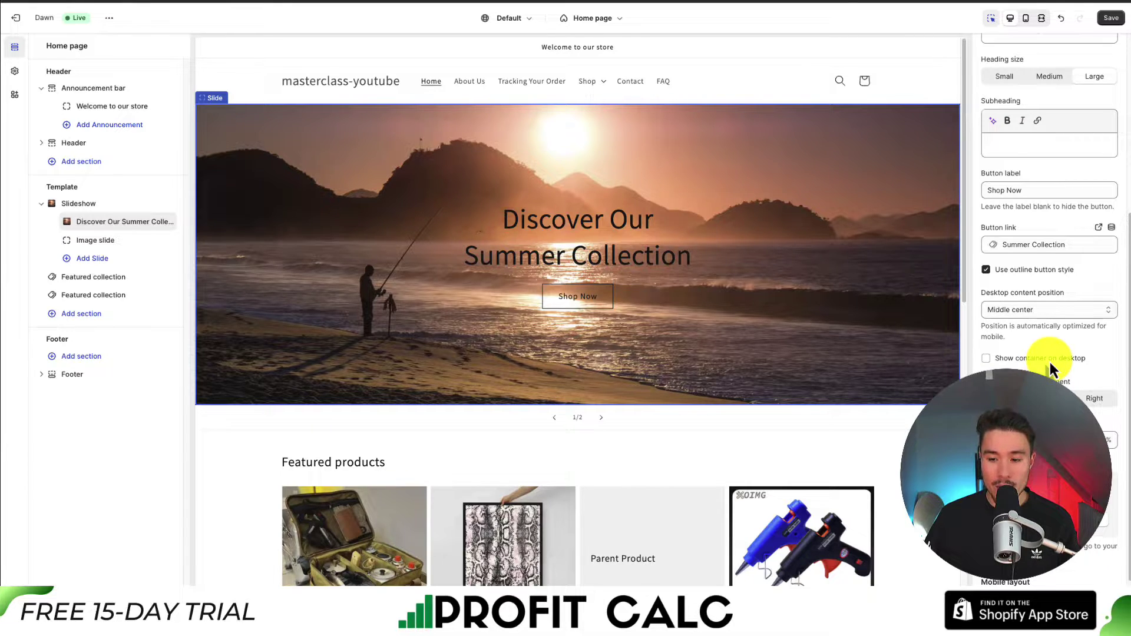
pyautogui.click(1048, 361)
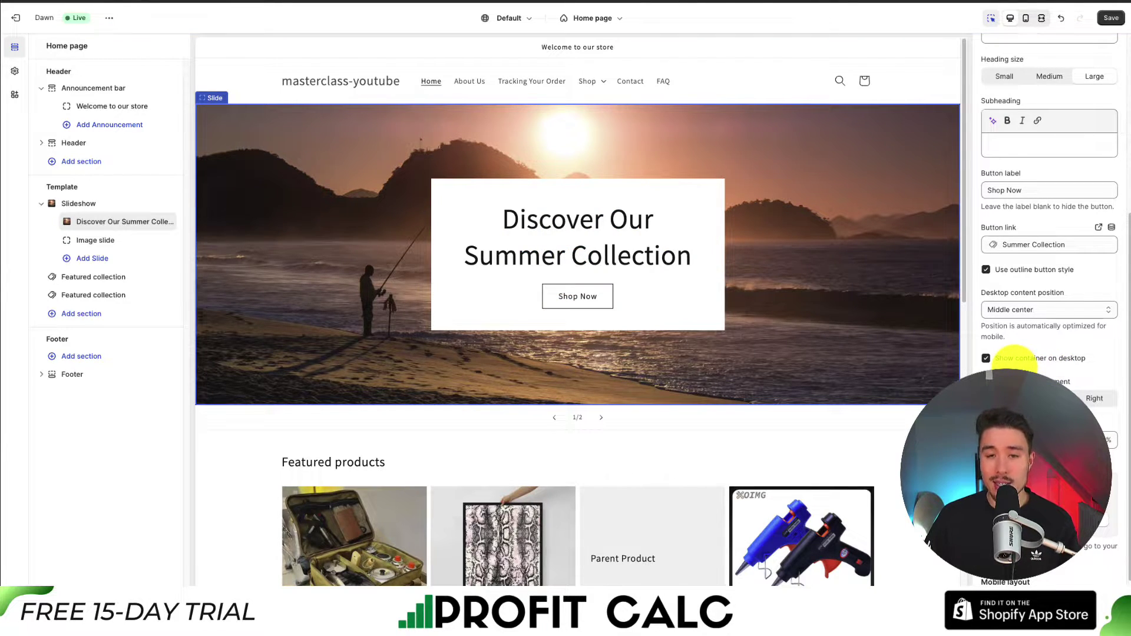
pyautogui.scroll(-1, 1014, 359)
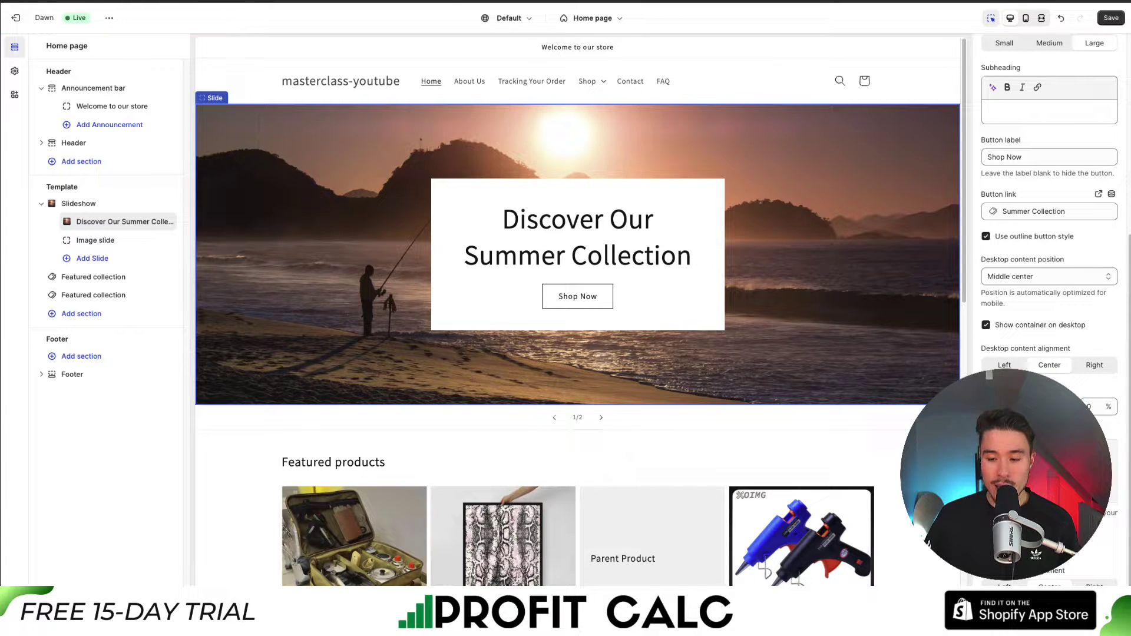
pyautogui.click(1049, 459)
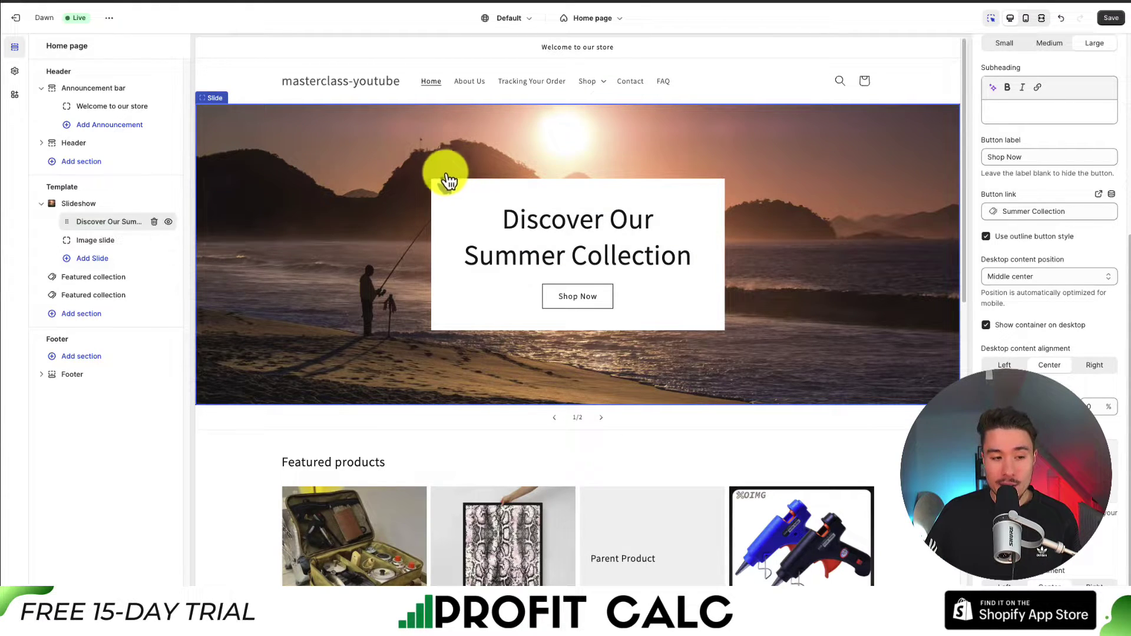
# Give the second slide the clothing rack photo from the Shop Local free images
pyautogui.click(111, 247)
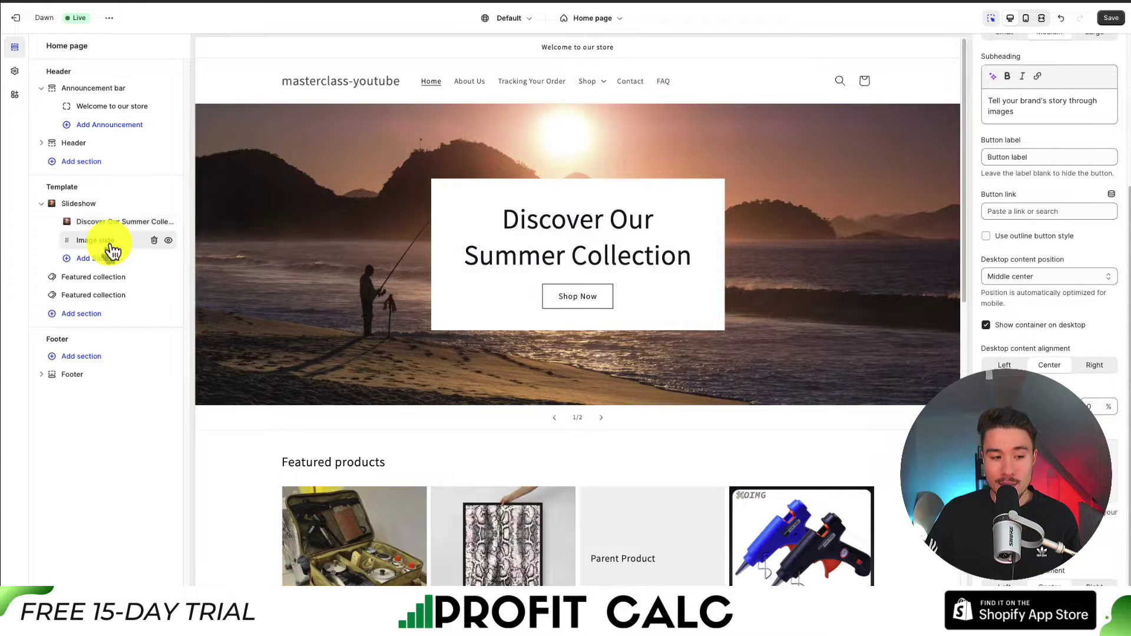
pyautogui.click(603, 421)
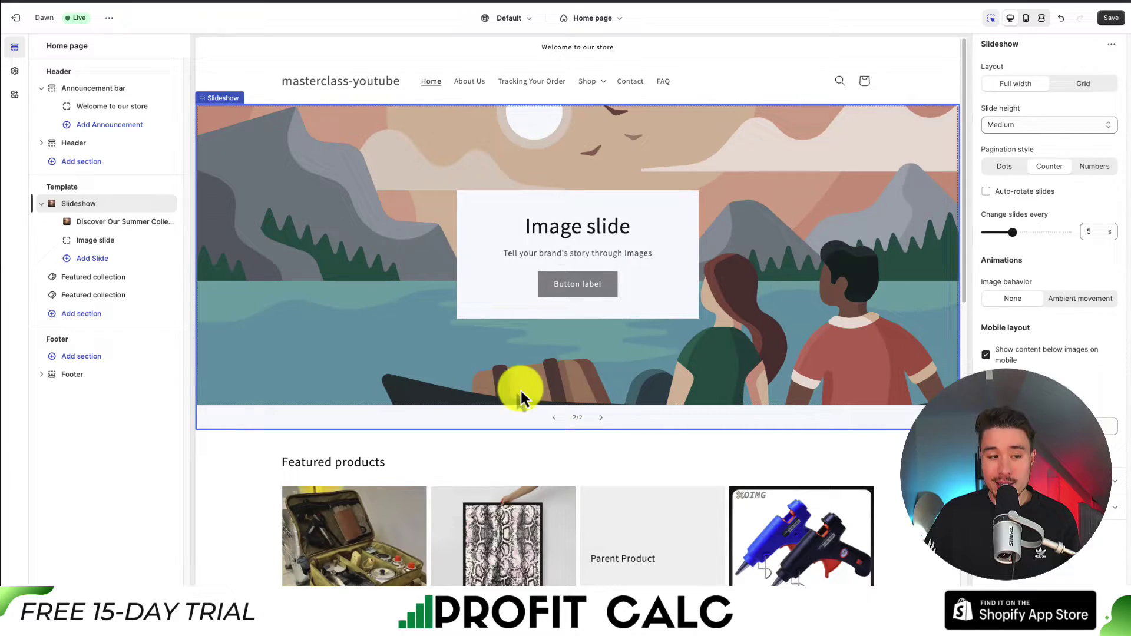
pyautogui.click(115, 241)
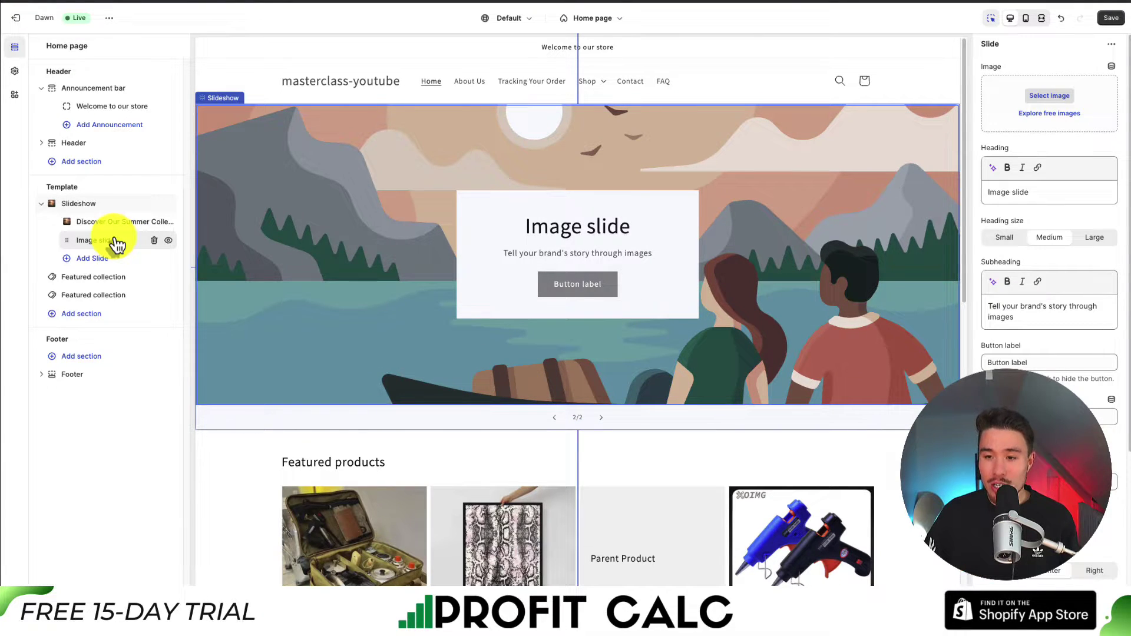
pyautogui.click(1030, 114)
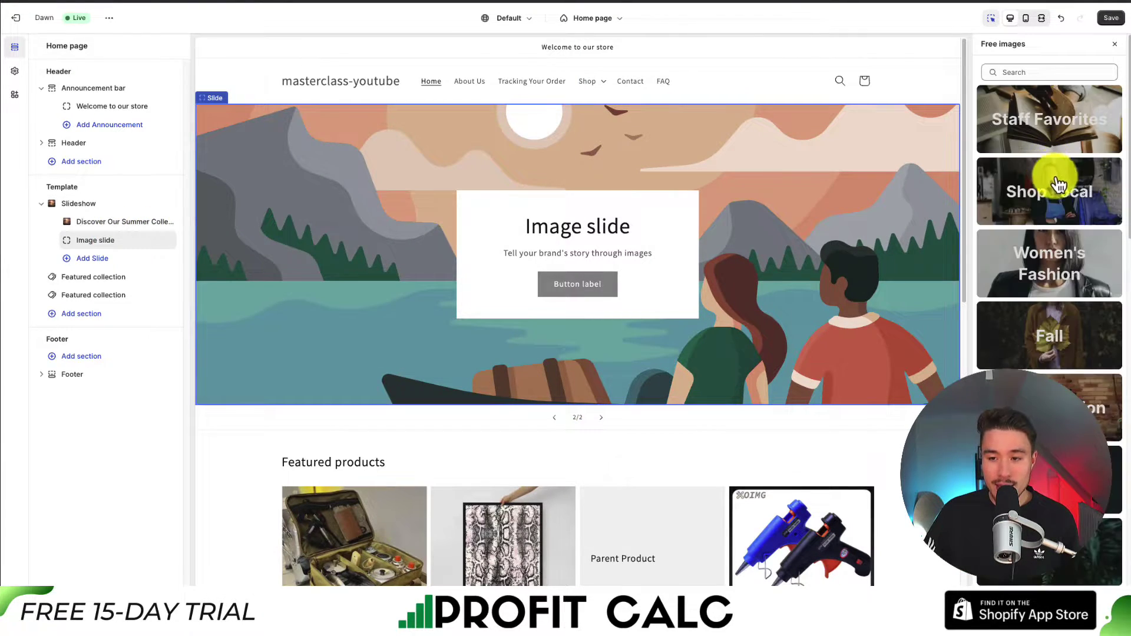
pyautogui.click(1059, 184)
pyautogui.click(1038, 143)
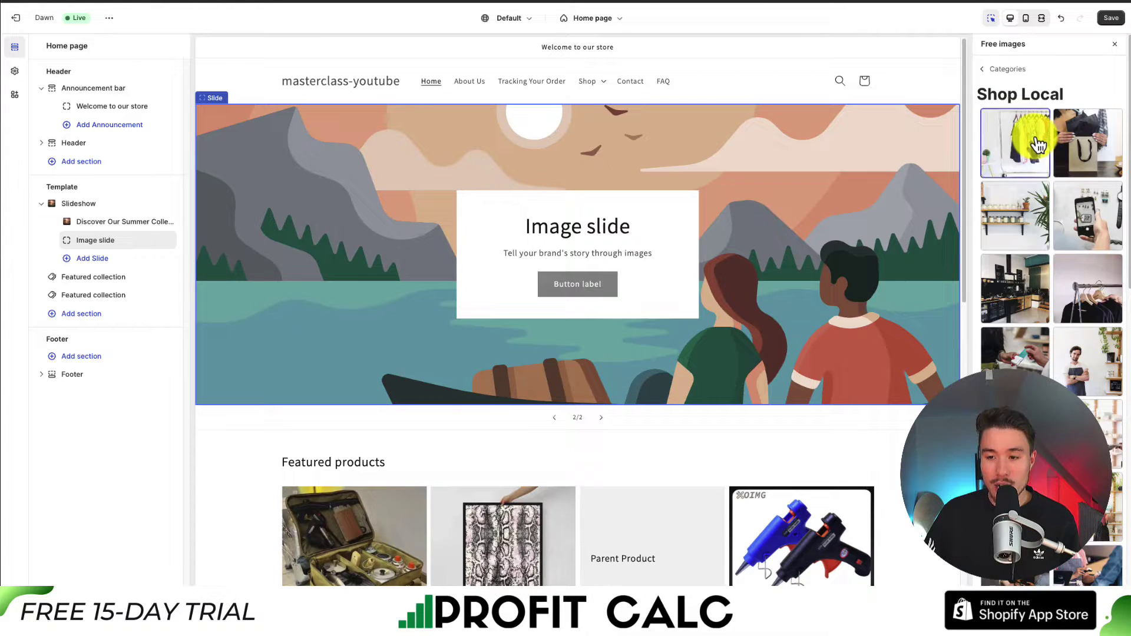
pyautogui.click(1052, 304)
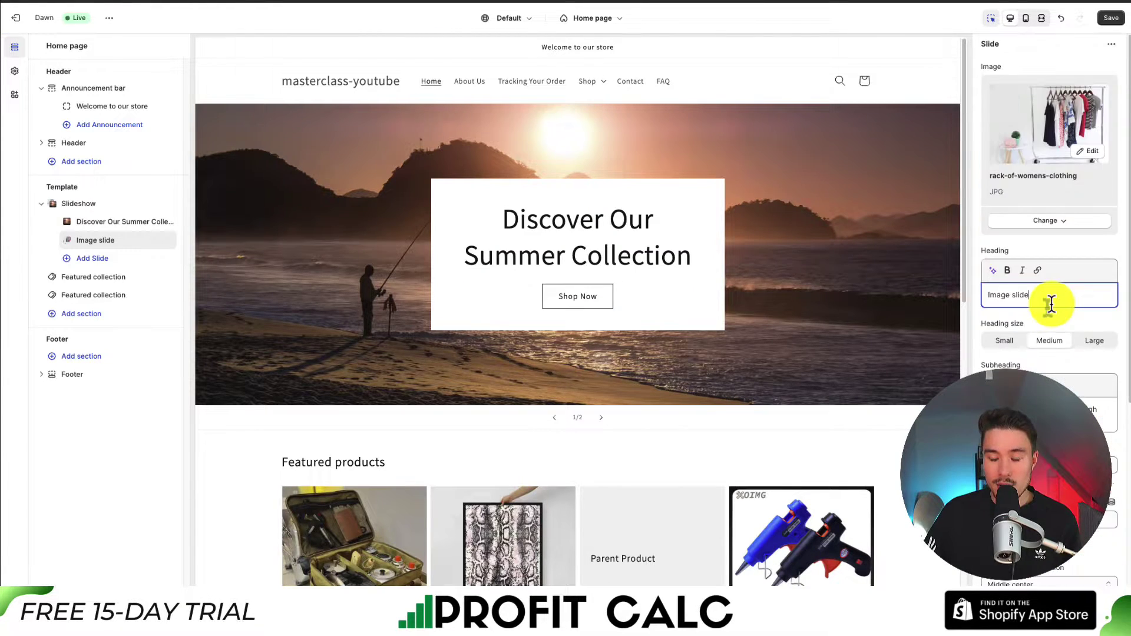
# Clear the second slide's heading and subheading, add a 'Shop Clothes' button, and preview it
pyautogui.hotkey('ctrl', 'a')
pyautogui.press('BackSpace')
pyautogui.tripleClick(1088, 409)
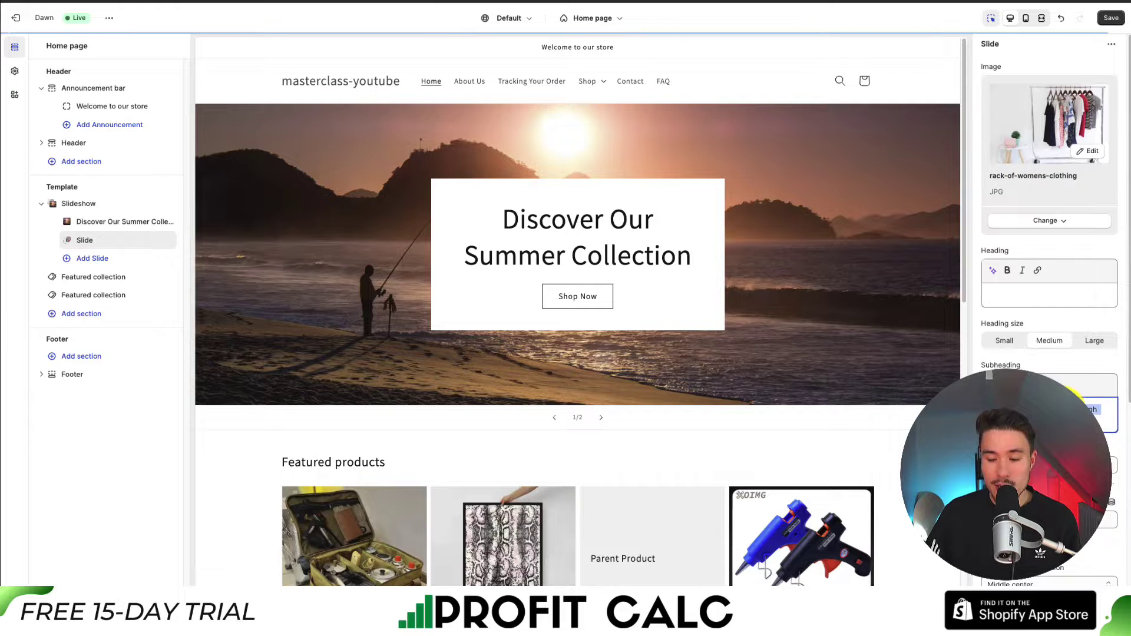
pyautogui.press('BackSpace')
pyautogui.press('Tab')
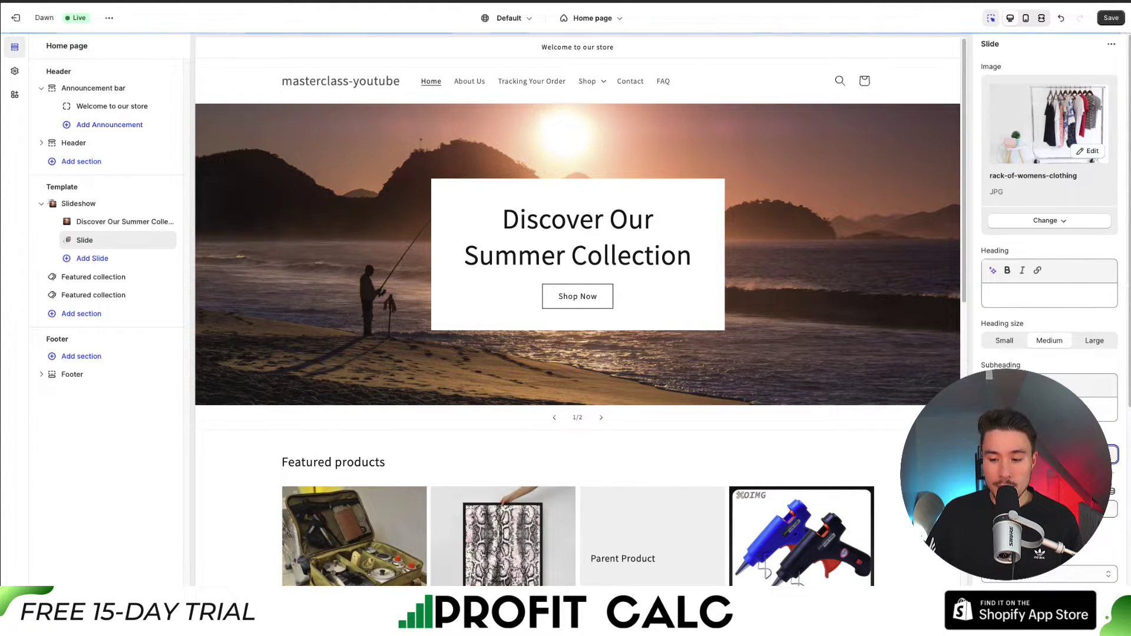
pyautogui.press('Tab')
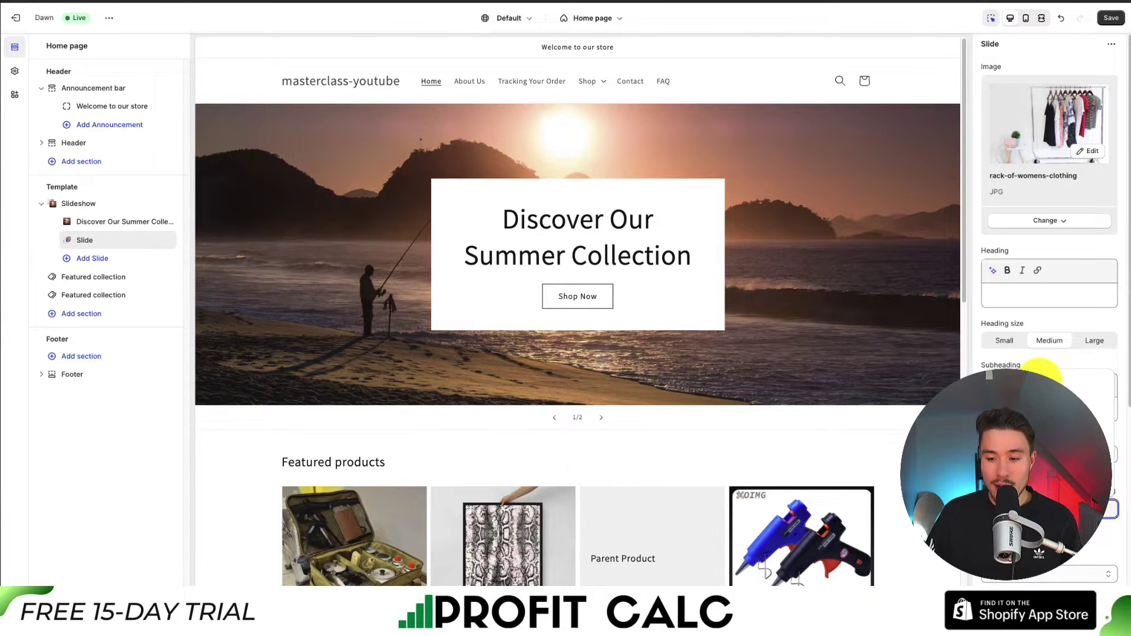
pyautogui.click(1040, 377)
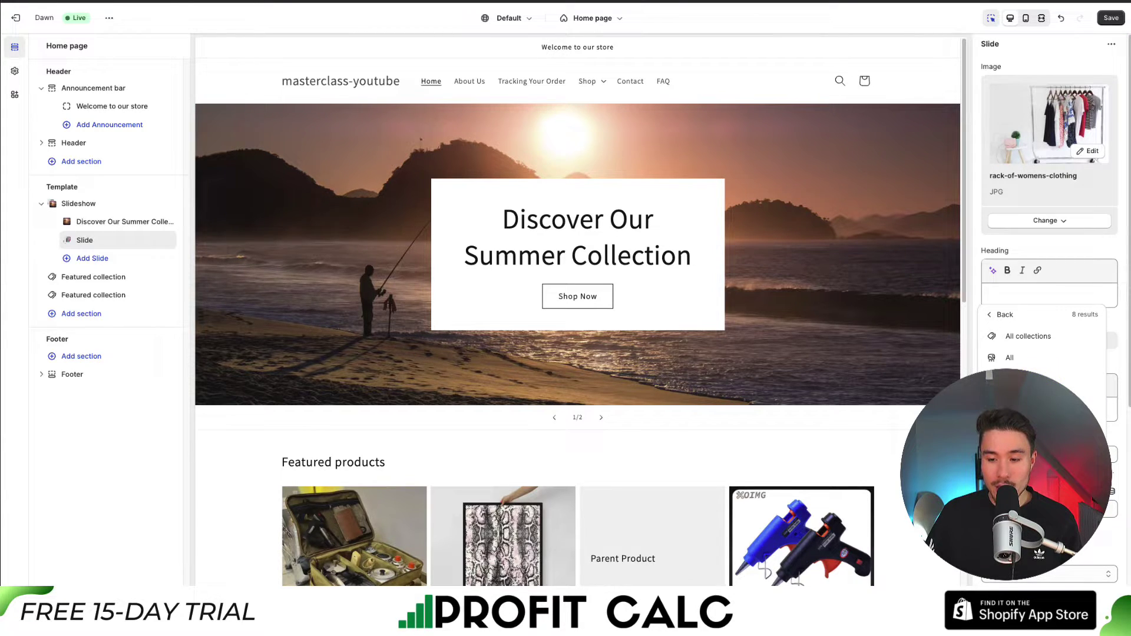
pyautogui.click(808, 361)
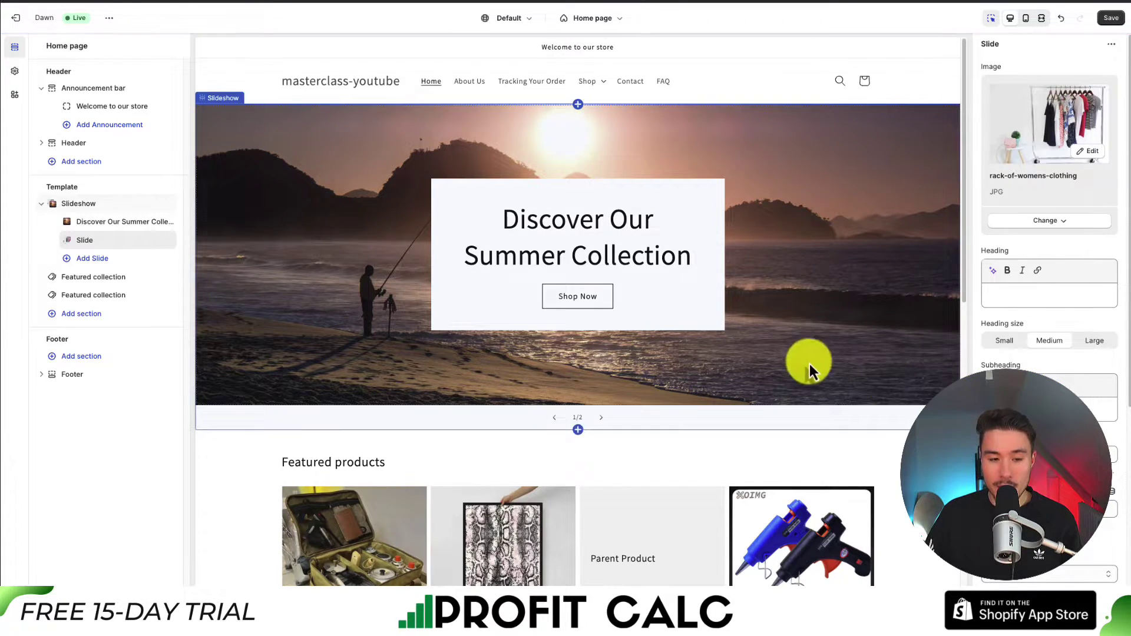
pyautogui.click(600, 418)
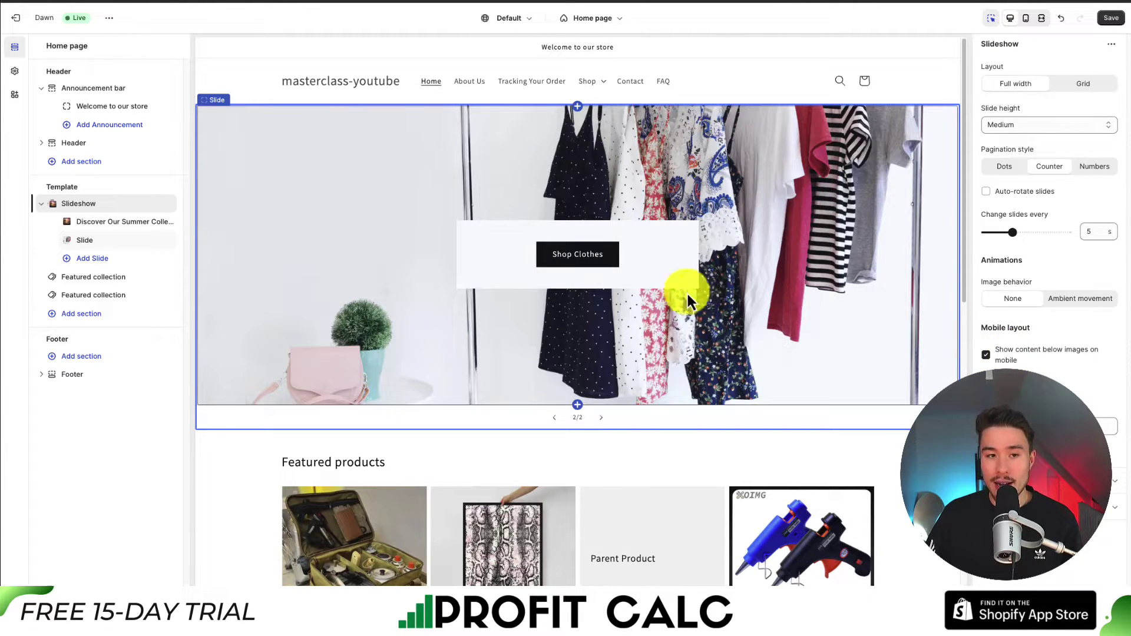
# Add a third Image slide, then try the Grid layout and return to Full width
pyautogui.click(88, 262)
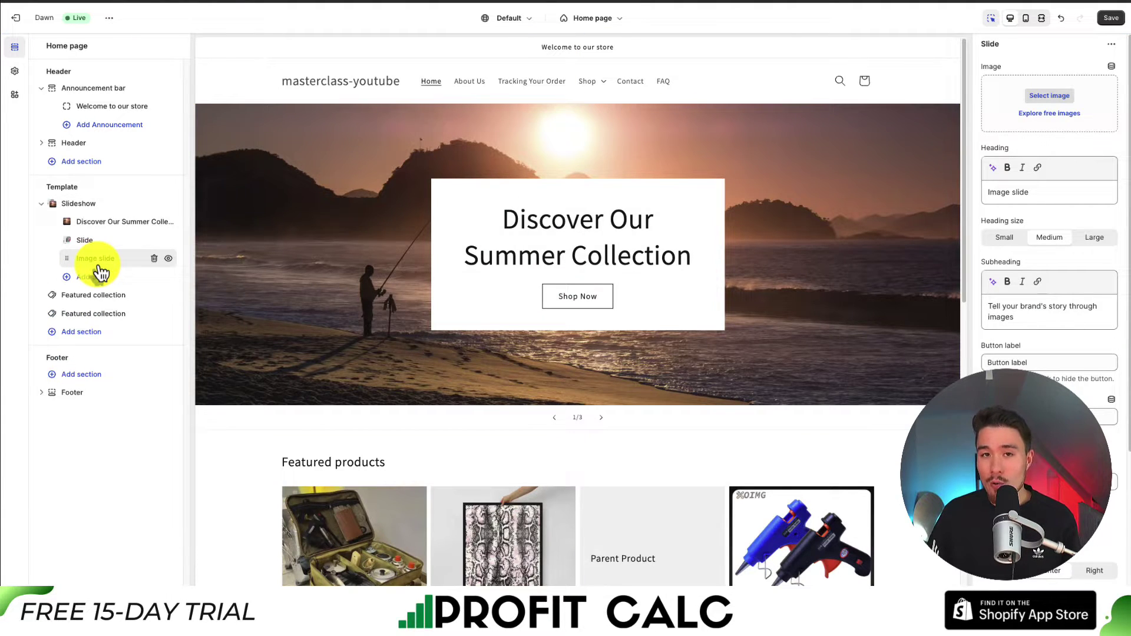
pyautogui.click(86, 207)
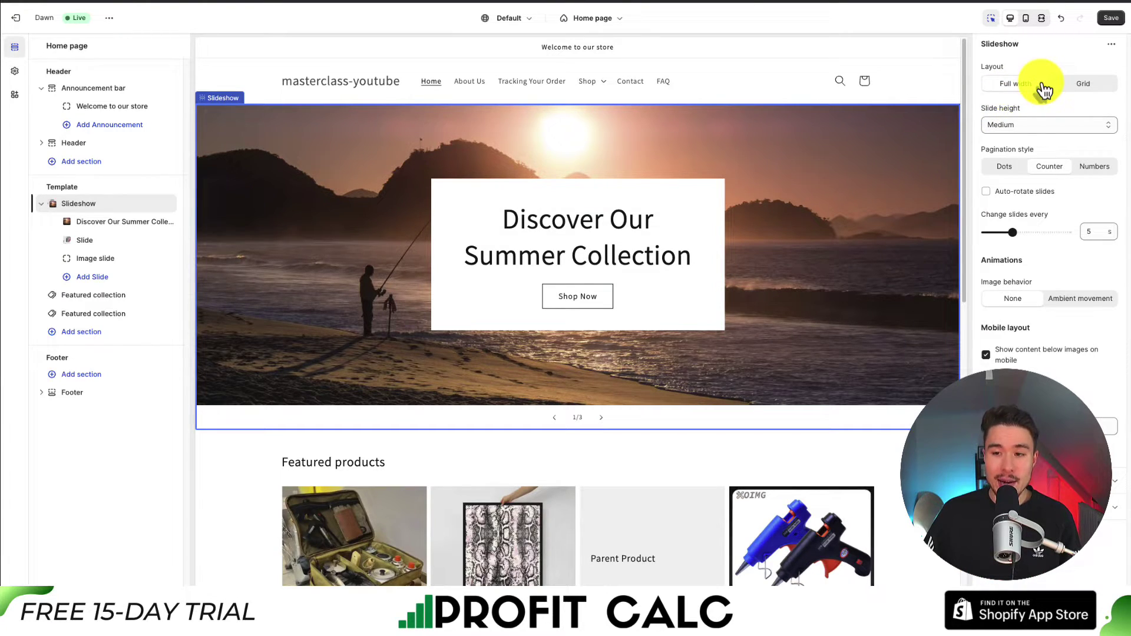
pyautogui.click(1082, 84)
pyautogui.click(1015, 83)
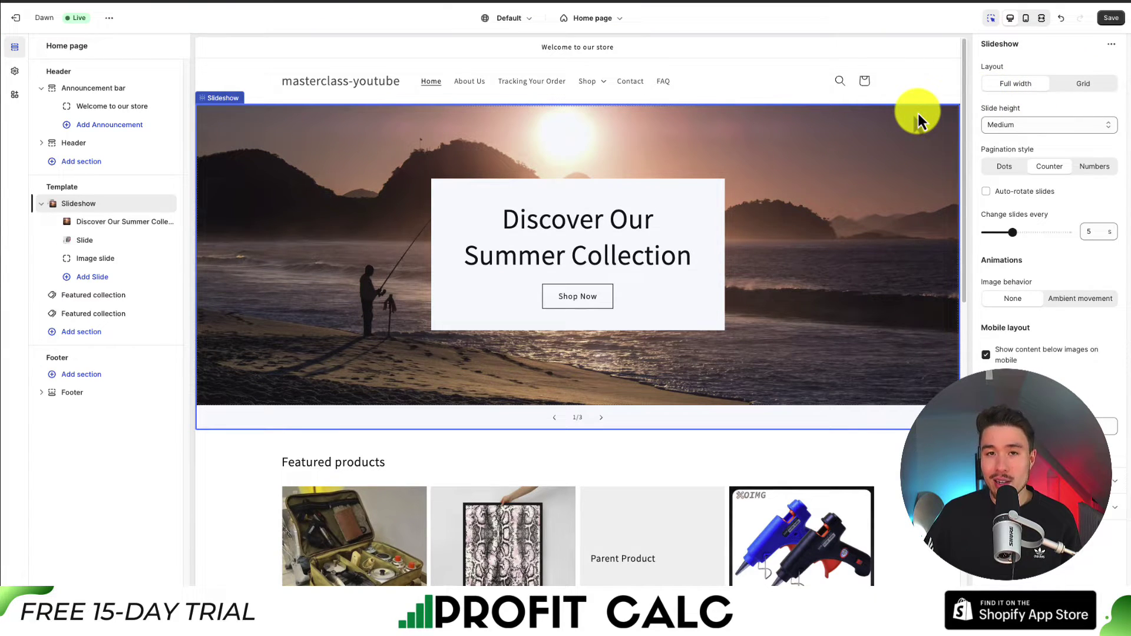
# Keep Medium slide height, switch pagination to dots, and auto-rotate slides every 7 seconds
pyautogui.click(1002, 125)
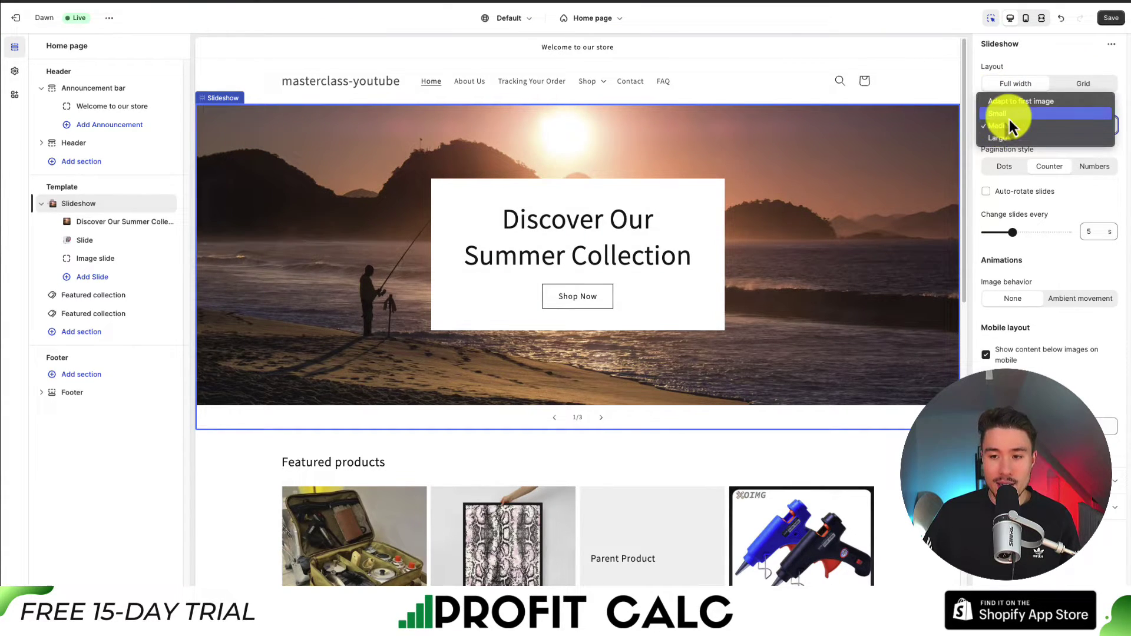
pyautogui.click(1010, 117)
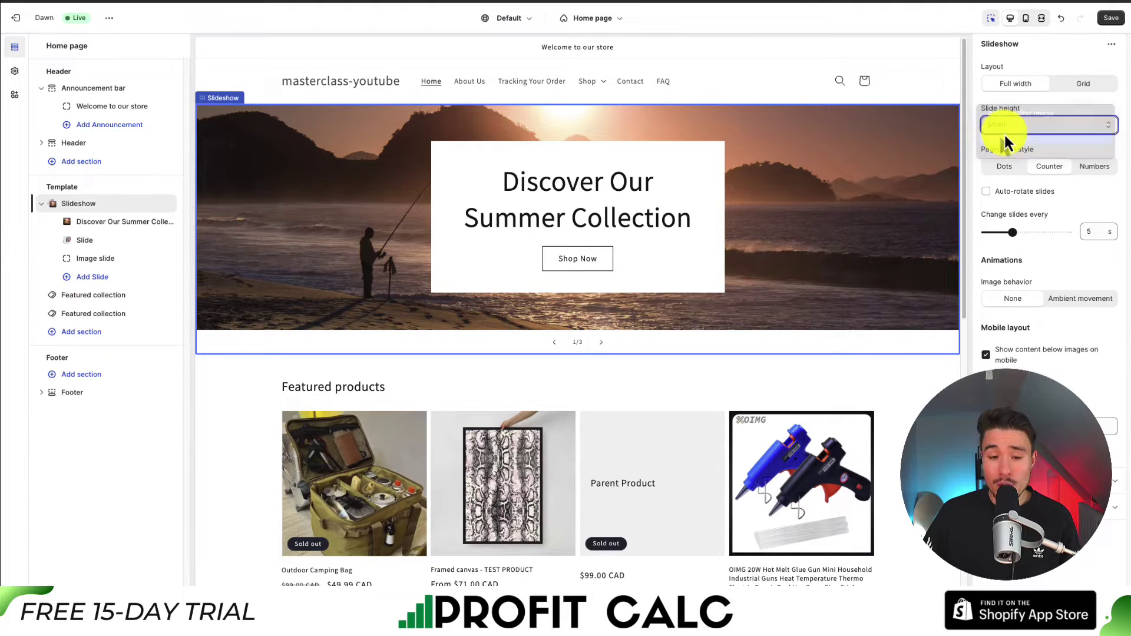
pyautogui.click(1004, 133)
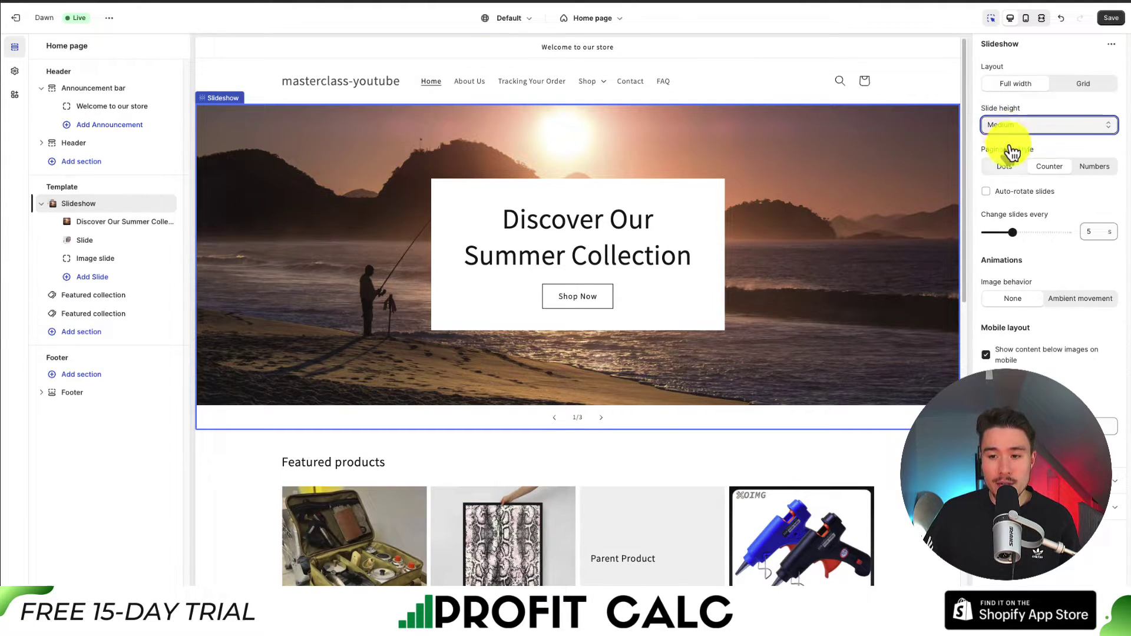
pyautogui.moveTo(1000, 150); pyautogui.dragTo(1044, 162)
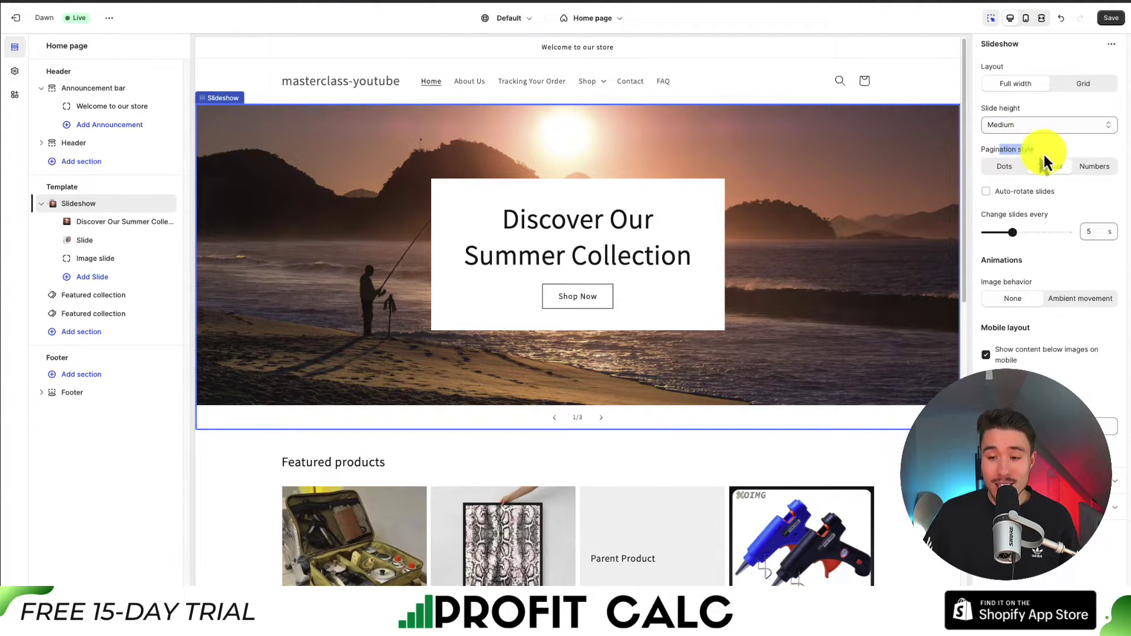
pyautogui.click(1019, 170)
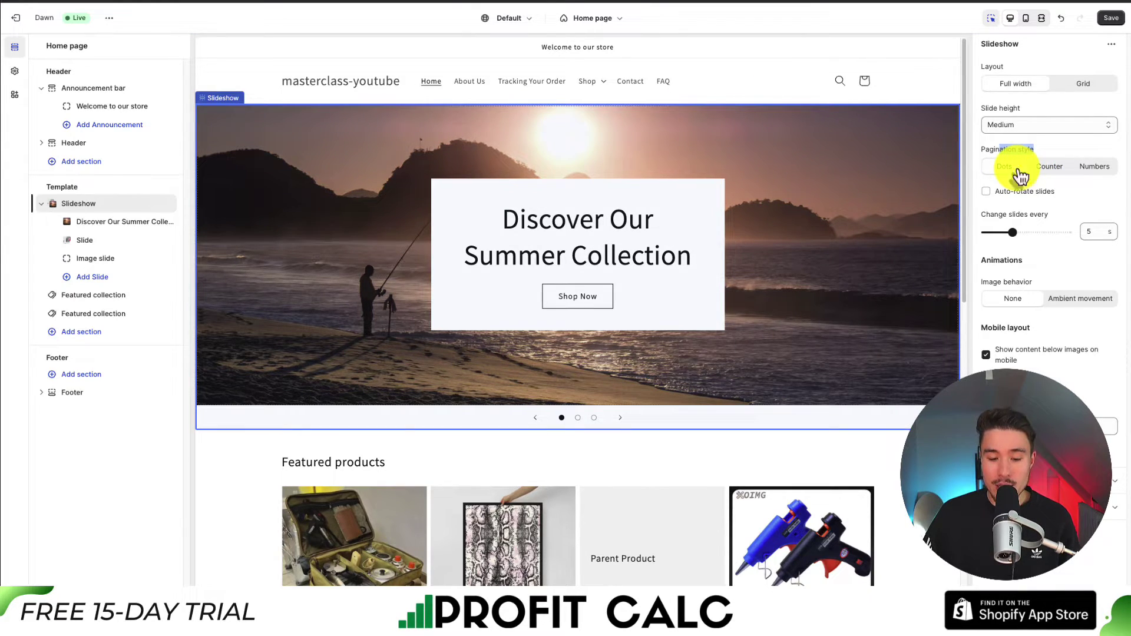
pyautogui.click(1017, 192)
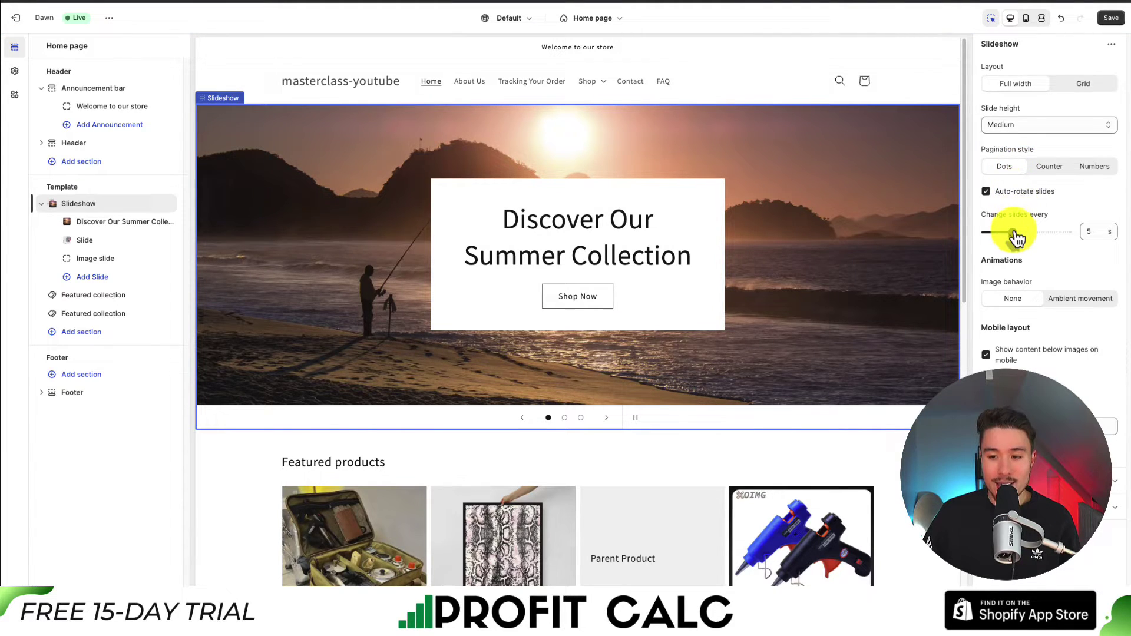
pyautogui.moveTo(1018, 237); pyautogui.dragTo(1046, 239)
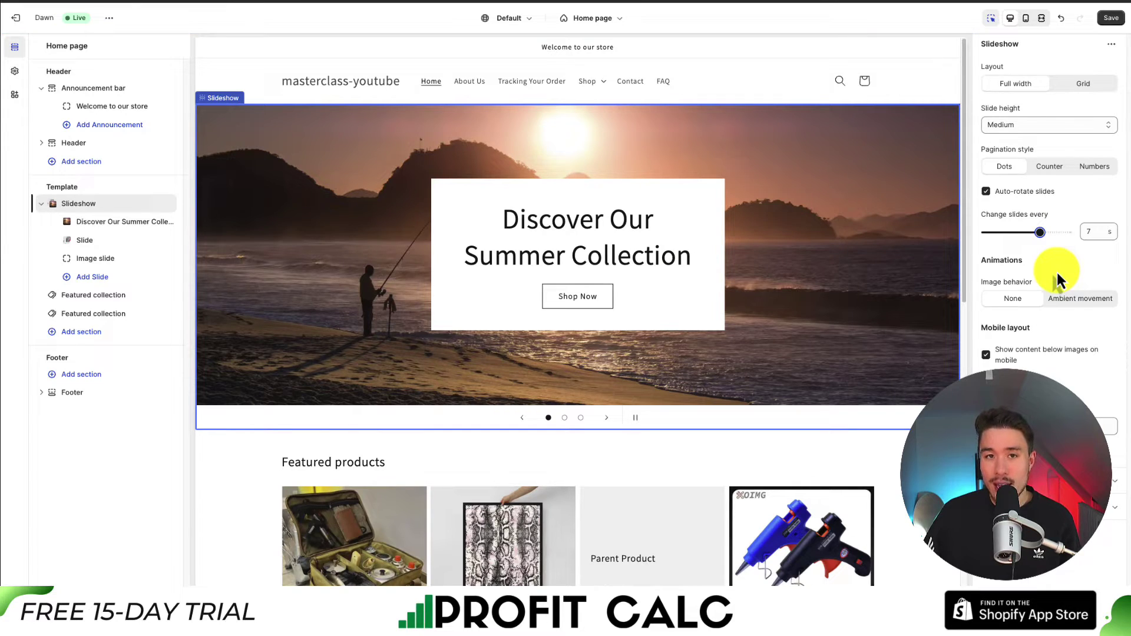
# Try the image movement and mobile layout options, keeping content below images on mobile enabled
pyautogui.click(1061, 301)
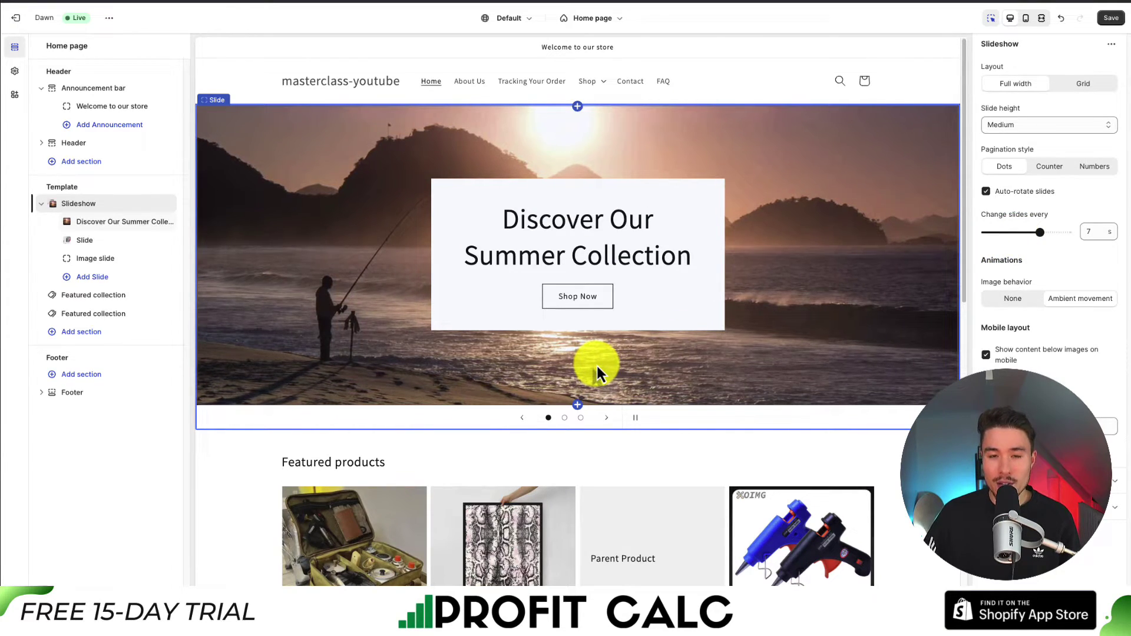
pyautogui.click(1014, 301)
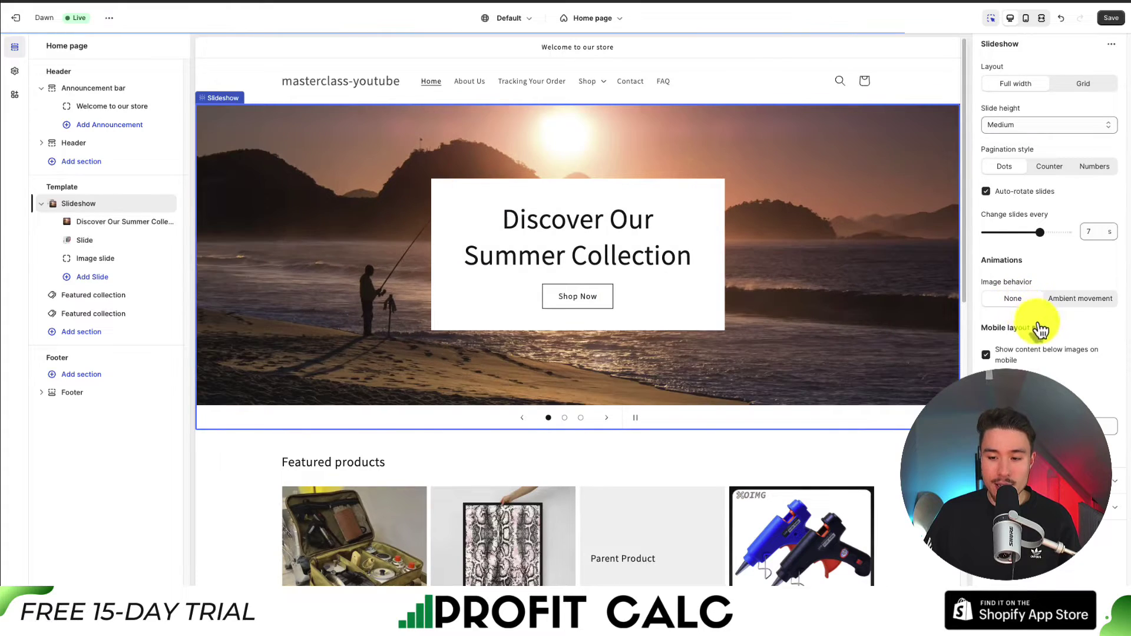
pyautogui.click(1005, 357)
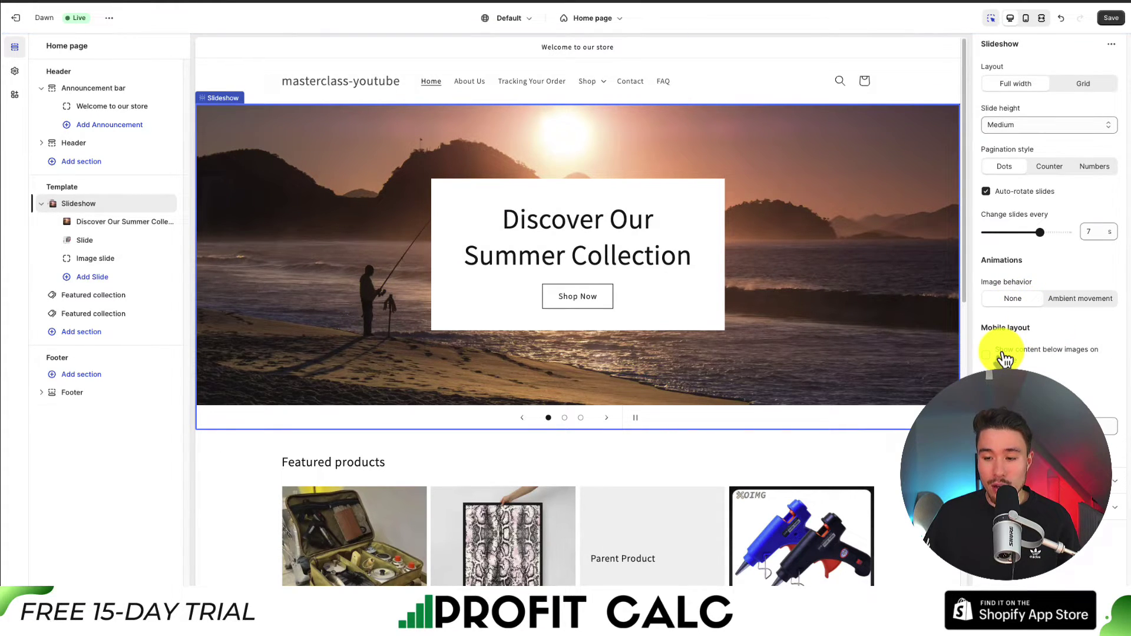
pyautogui.click(1006, 357)
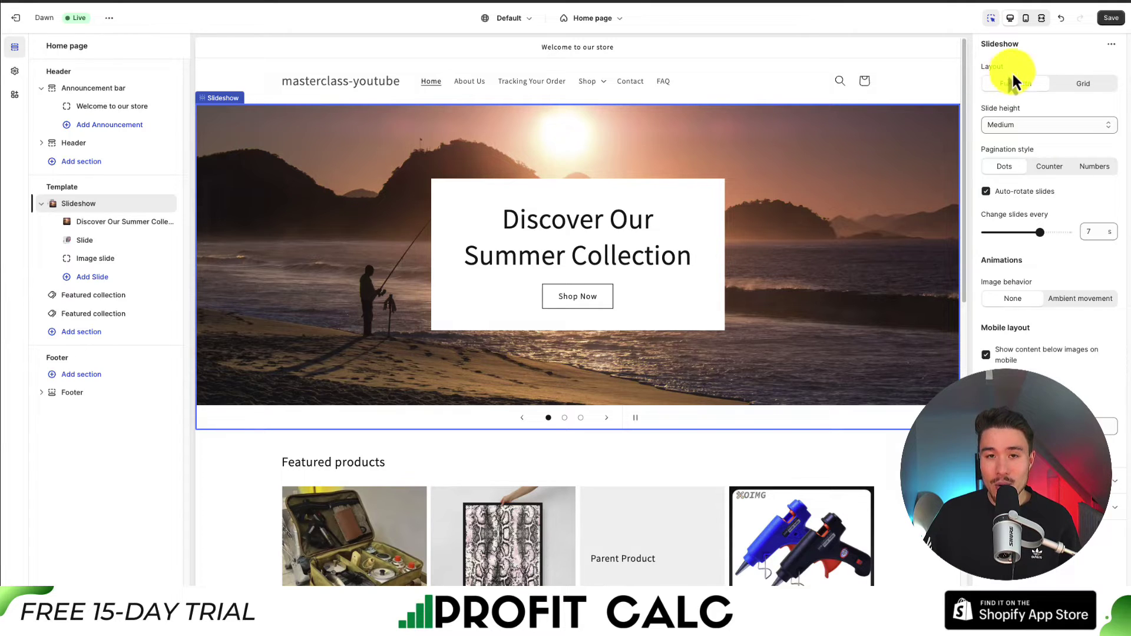
# Save the Home page changes in the theme editor
pyautogui.click(1110, 19)
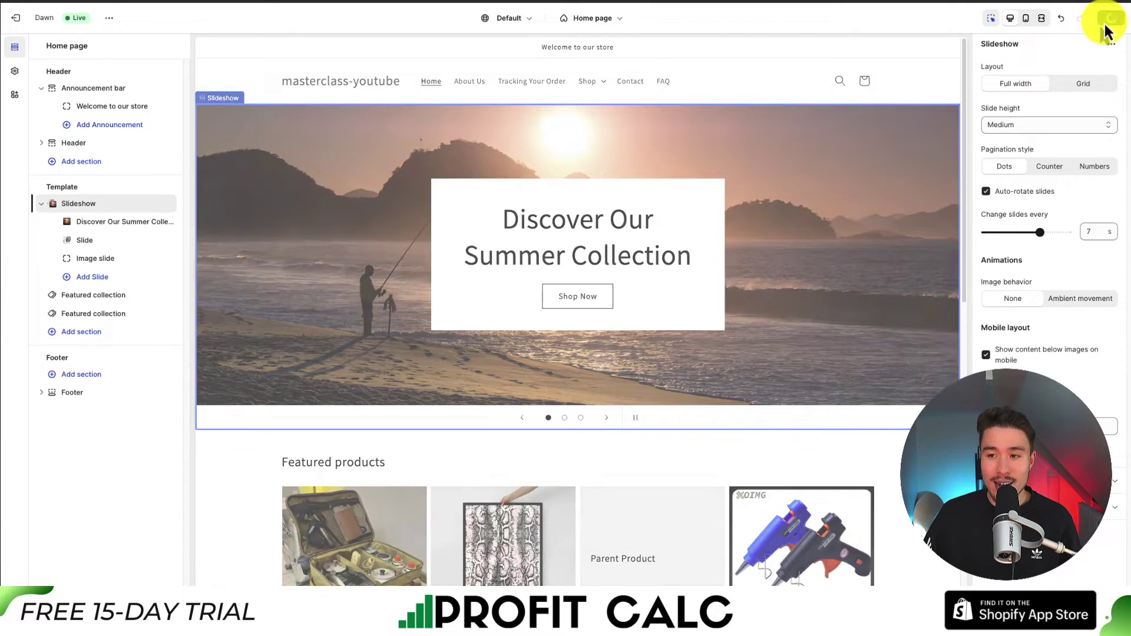